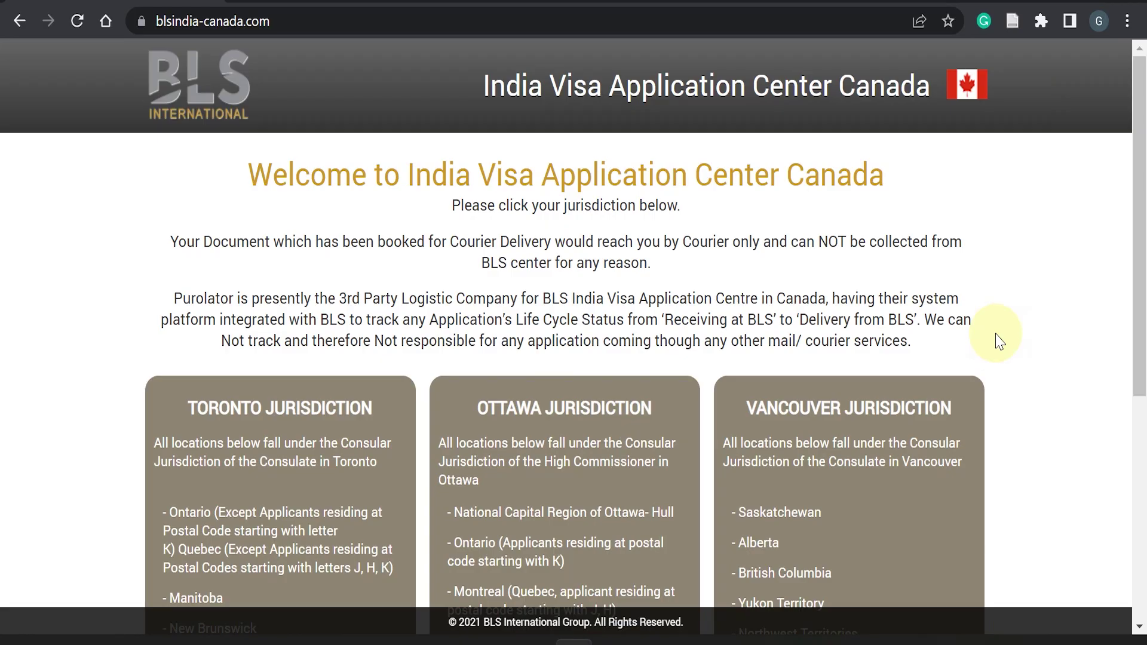
- Scroll to the TORONTO JURISDICTION section and proceed into its page
{"action": "scroll", "coordinate": [996, 335], "scroll_direction": "up", "scroll_amount": 2}
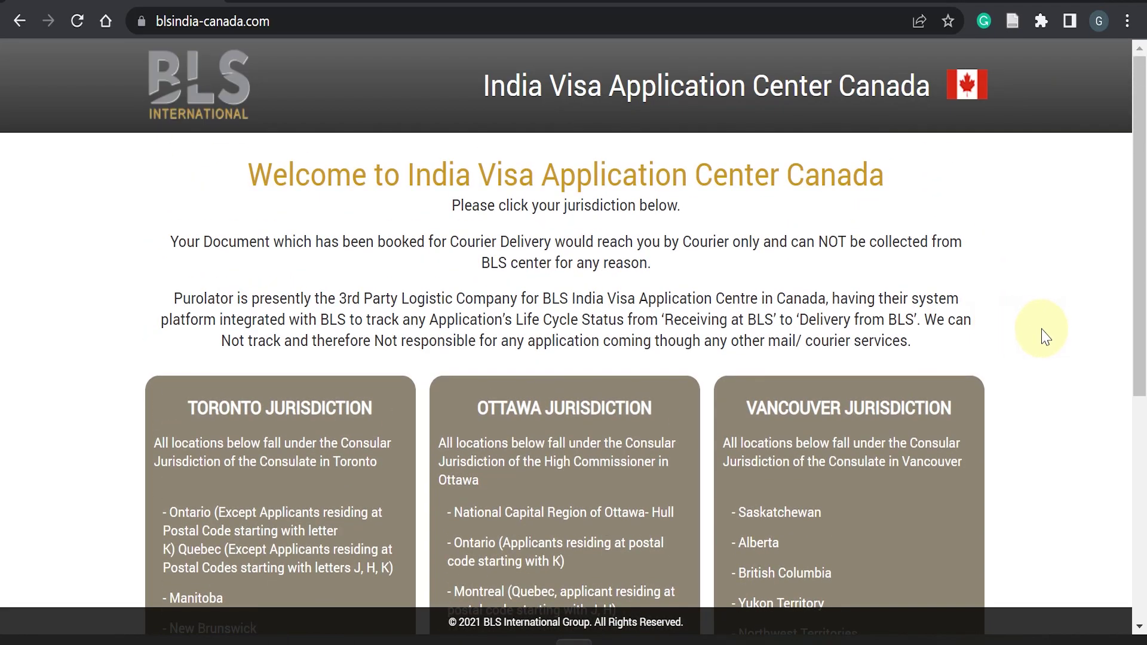
{"action": "scroll", "coordinate": [1041, 337], "scroll_direction": "down", "scroll_amount": 4}
{"action": "scroll", "coordinate": [355, 190], "scroll_direction": "up", "scroll_amount": 2}
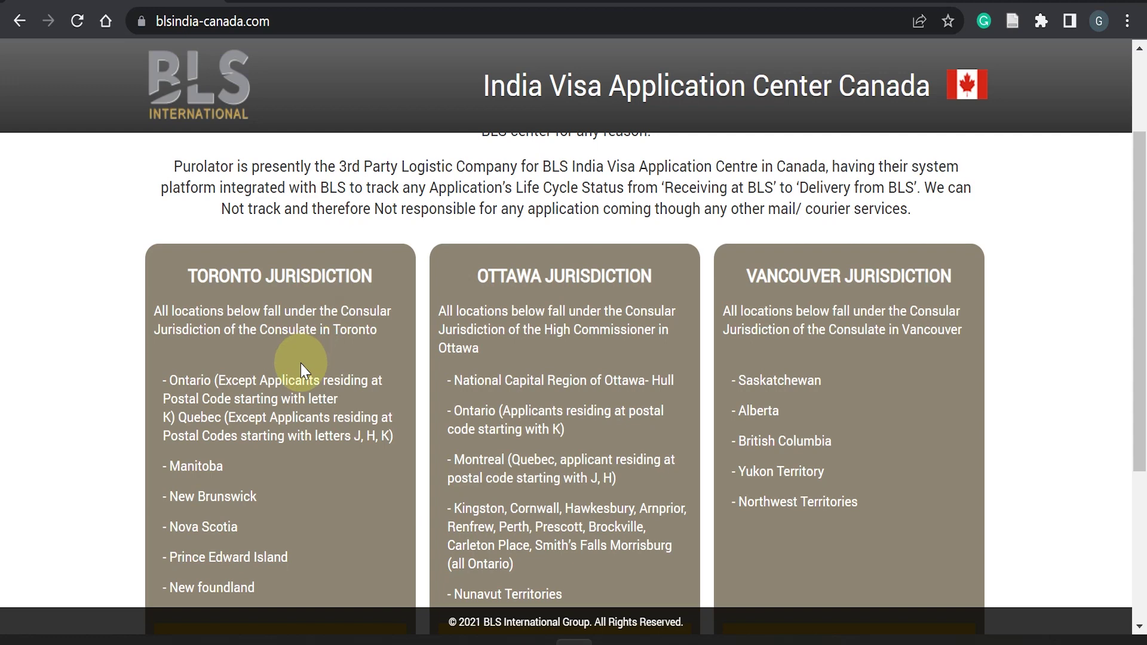
{"action": "scroll", "coordinate": [300, 363], "scroll_direction": "down", "scroll_amount": 4}
{"action": "left_click", "coordinate": [279, 388]}
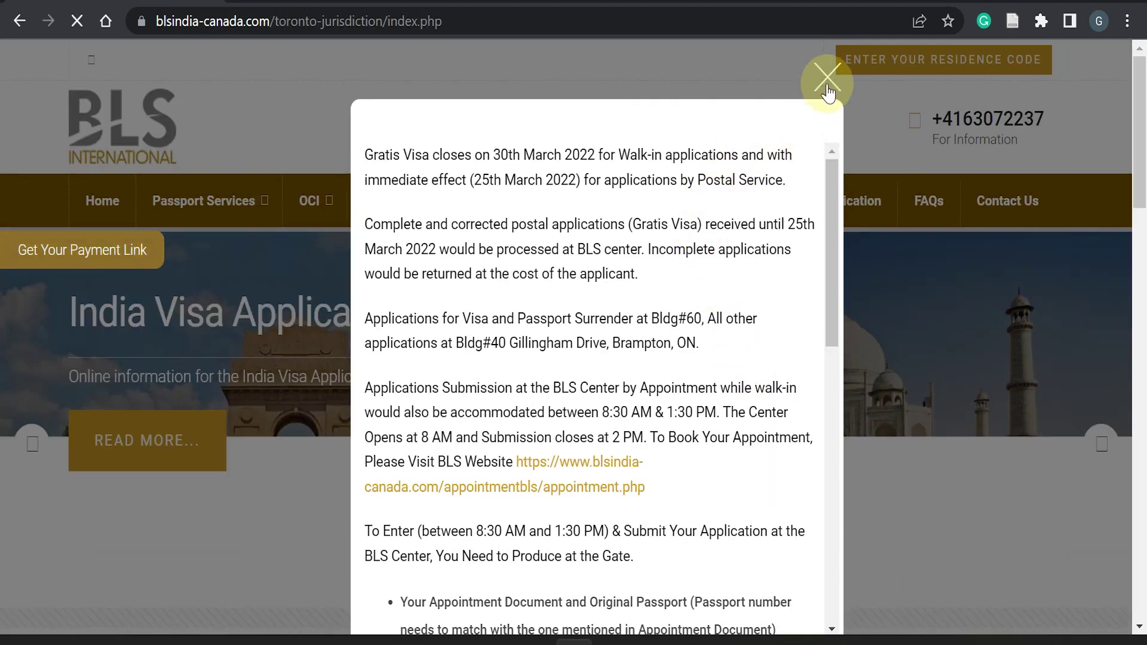
- Dismiss the application-submission notice and go to the Toronto OCI services page via OCI > OCI
{"action": "left_click", "coordinate": [827, 88]}
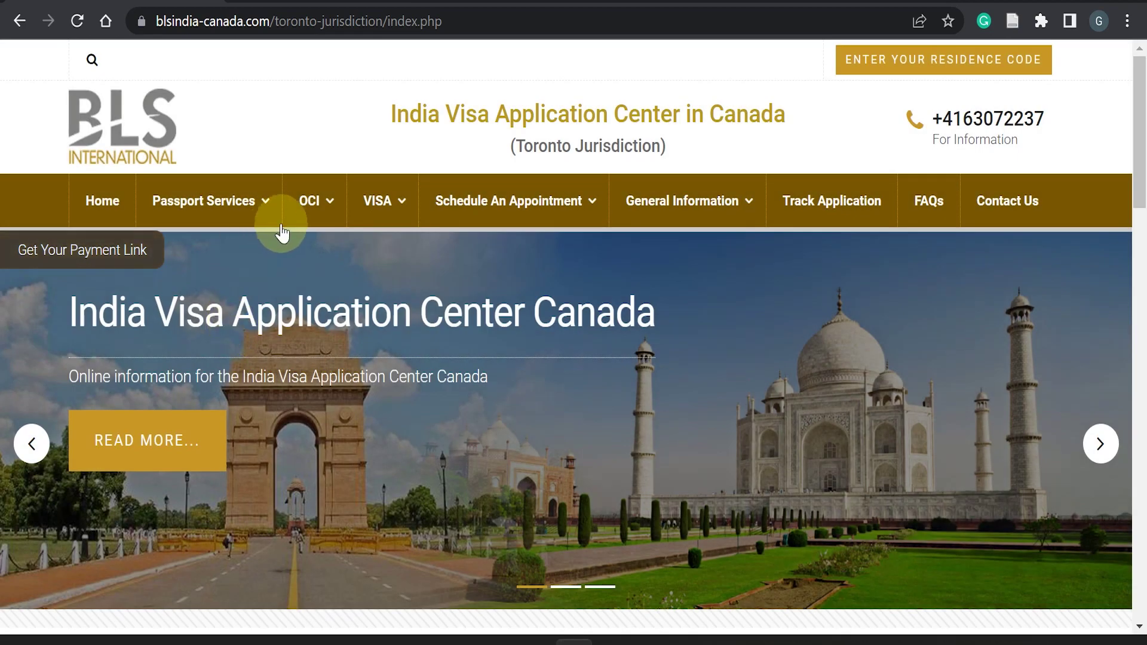
{"action": "mouse_move", "coordinate": [309, 214]}
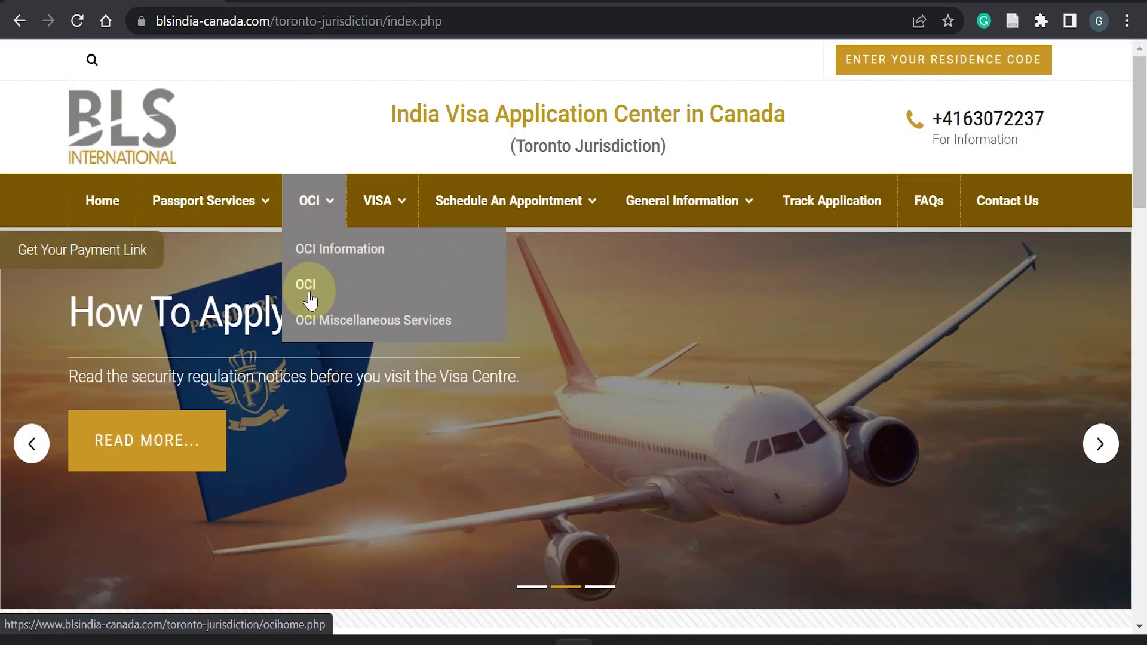
{"action": "left_click", "coordinate": [310, 297]}
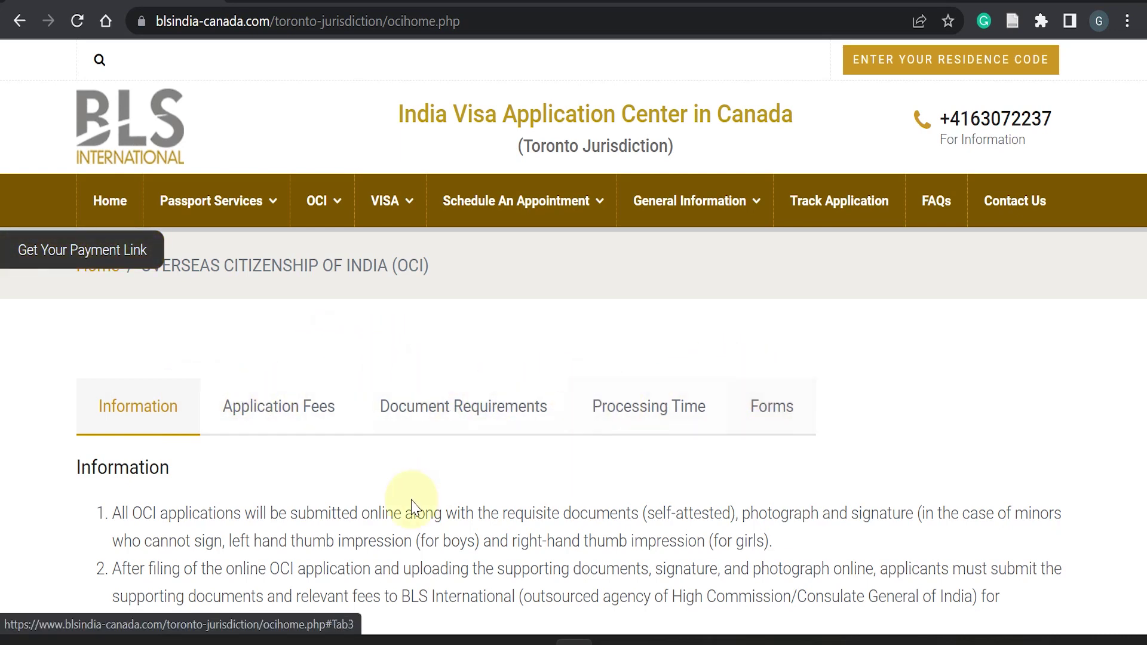
- Show the Forms tab listing the four downloadable OCI forms
{"action": "scroll", "coordinate": [434, 496], "scroll_direction": "down", "scroll_amount": 2}
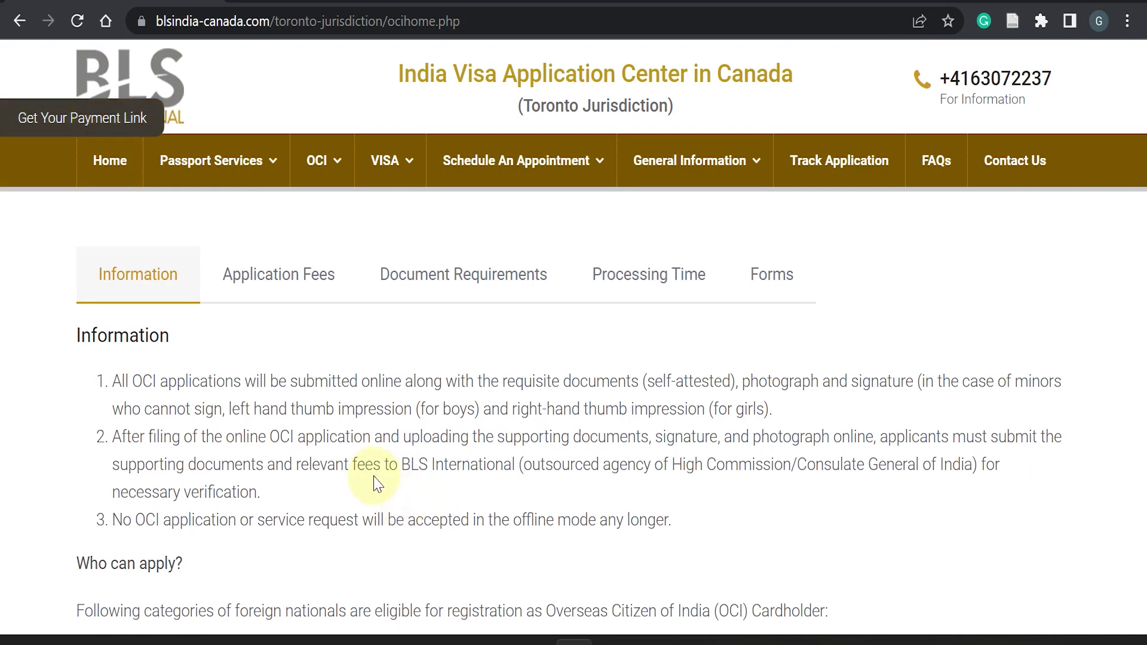
{"action": "scroll", "coordinate": [397, 430], "scroll_direction": "down", "scroll_amount": 11}
{"action": "scroll", "coordinate": [403, 435], "scroll_direction": "up", "scroll_amount": 10}
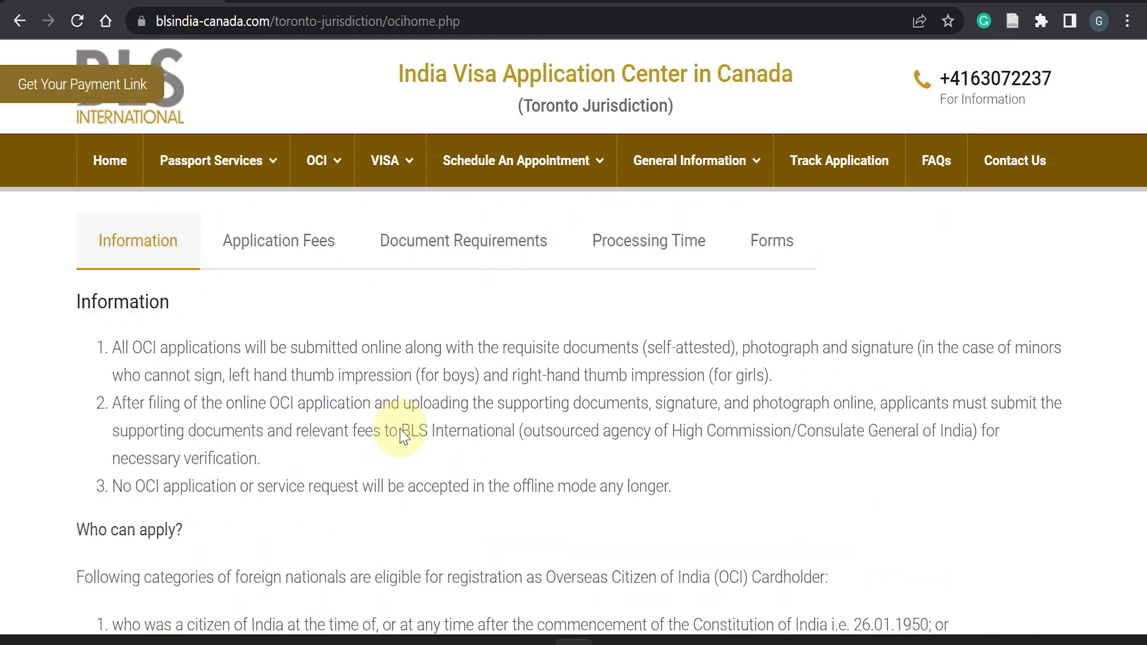
{"action": "scroll", "coordinate": [403, 434], "scroll_direction": "up", "scroll_amount": 3}
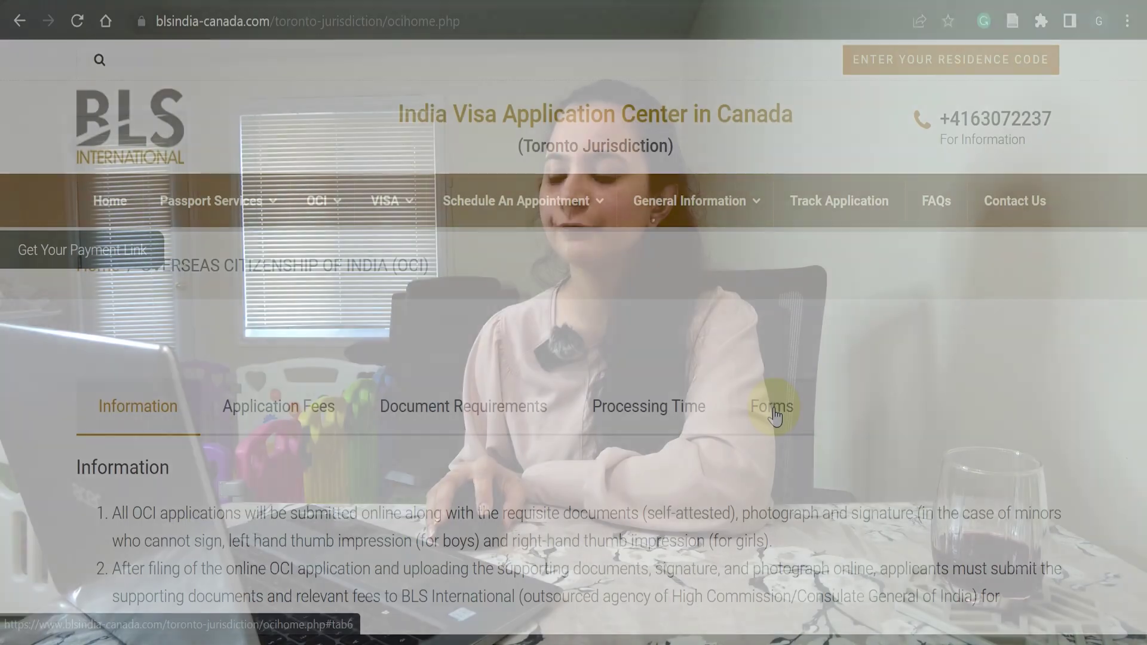
{"action": "left_click", "coordinate": [770, 413]}
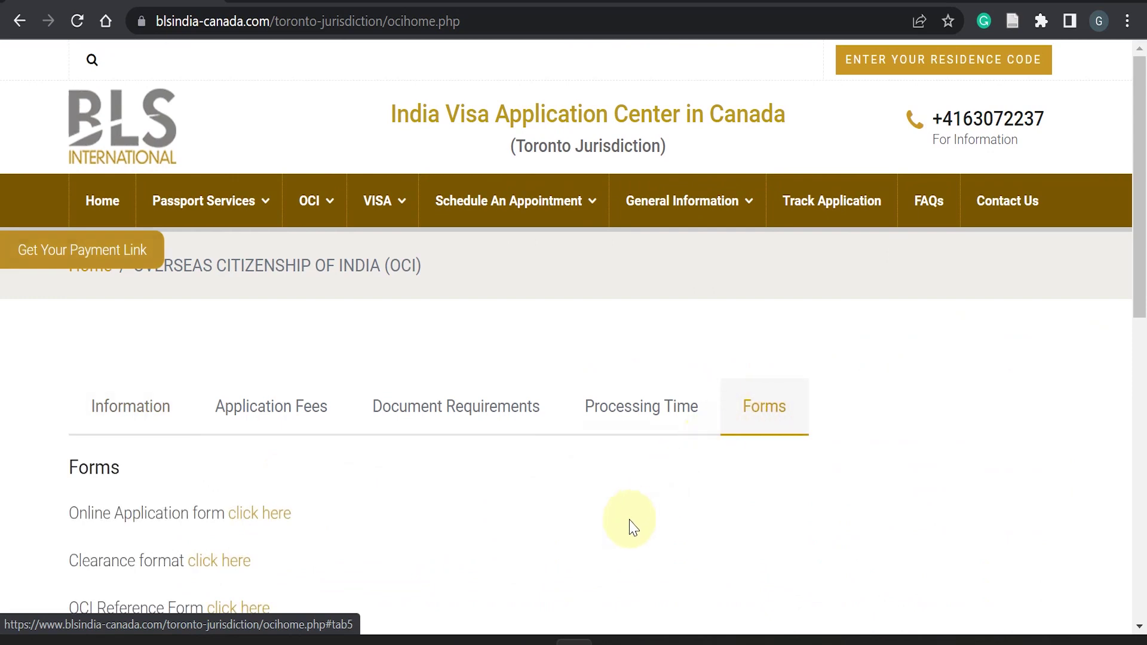
{"action": "scroll", "coordinate": [627, 525], "scroll_direction": "down", "scroll_amount": 2}
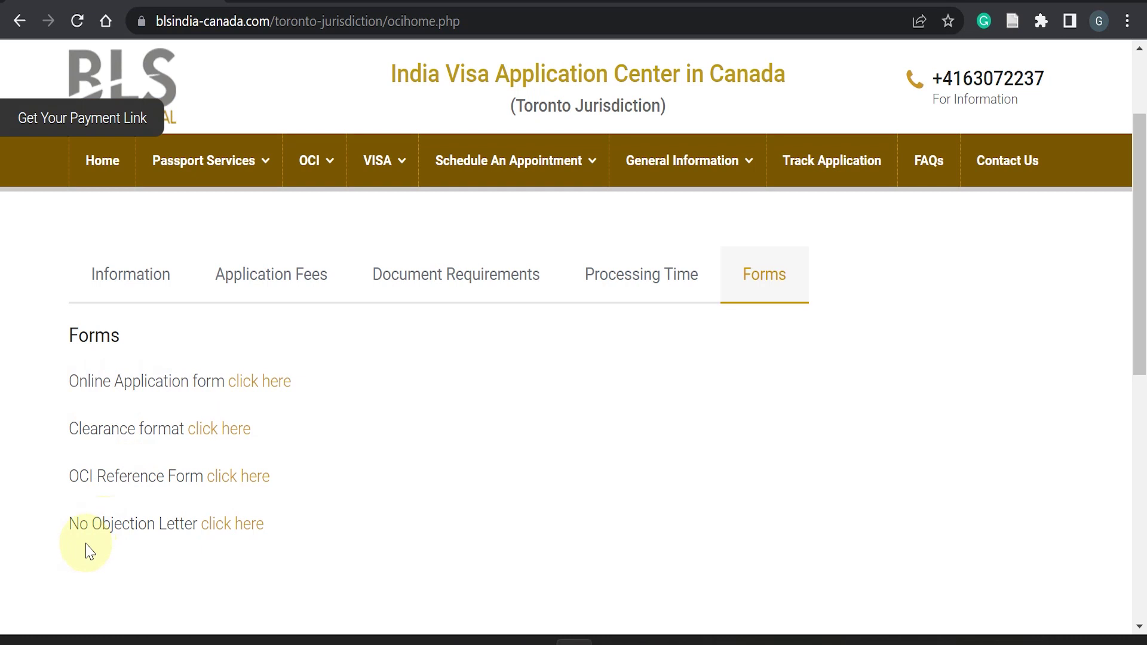
{"action": "left_click", "coordinate": [225, 530]}
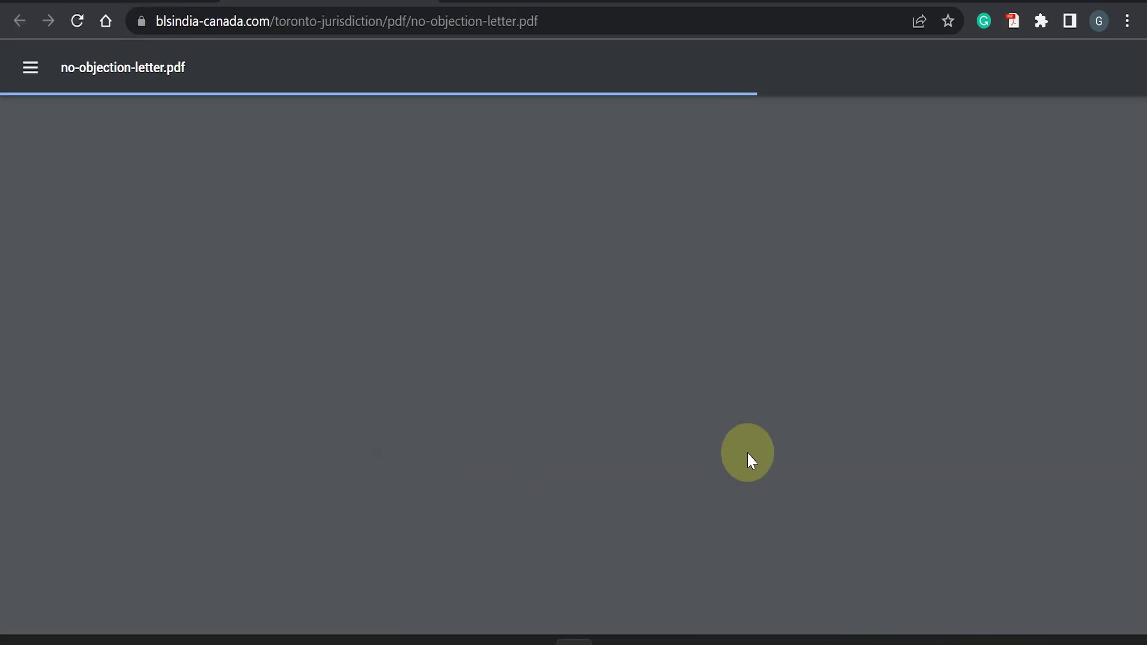
{"action": "scroll", "coordinate": [717, 452], "scroll_direction": "down", "scroll_amount": 6}
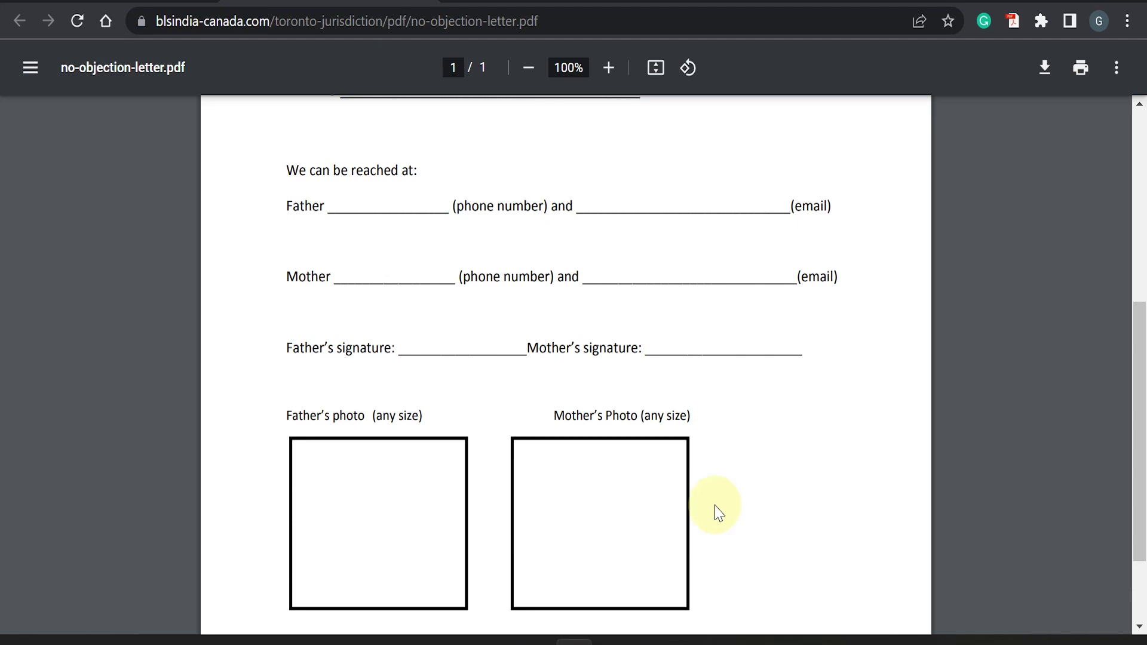
{"action": "scroll", "coordinate": [716, 508], "scroll_direction": "up", "scroll_amount": 6}
{"action": "left_click", "coordinate": [426, 2]}
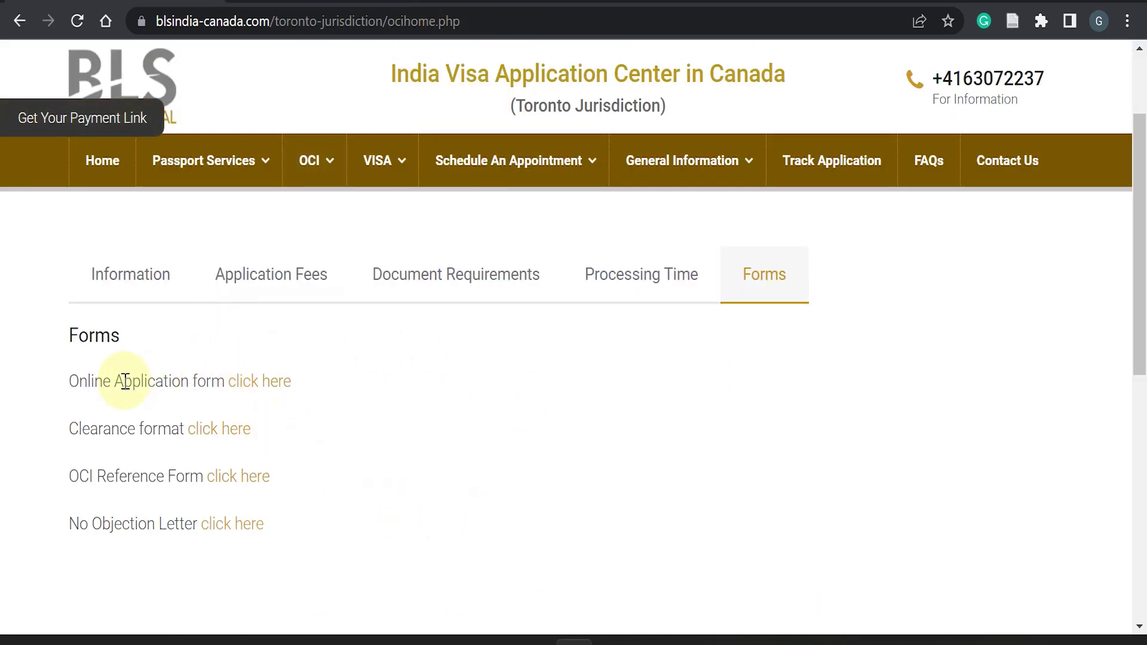
- Enter the online OCI application site, dismissing the first notice and the FRRO advisory
{"action": "left_click", "coordinate": [253, 387]}
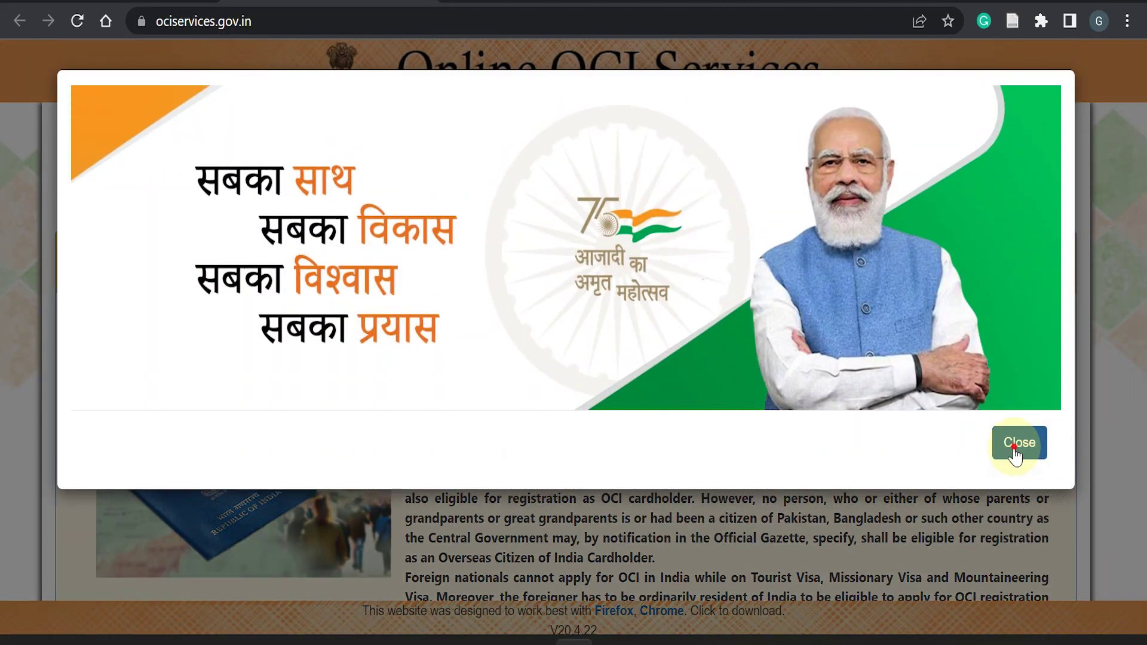
{"action": "left_click", "coordinate": [1017, 440]}
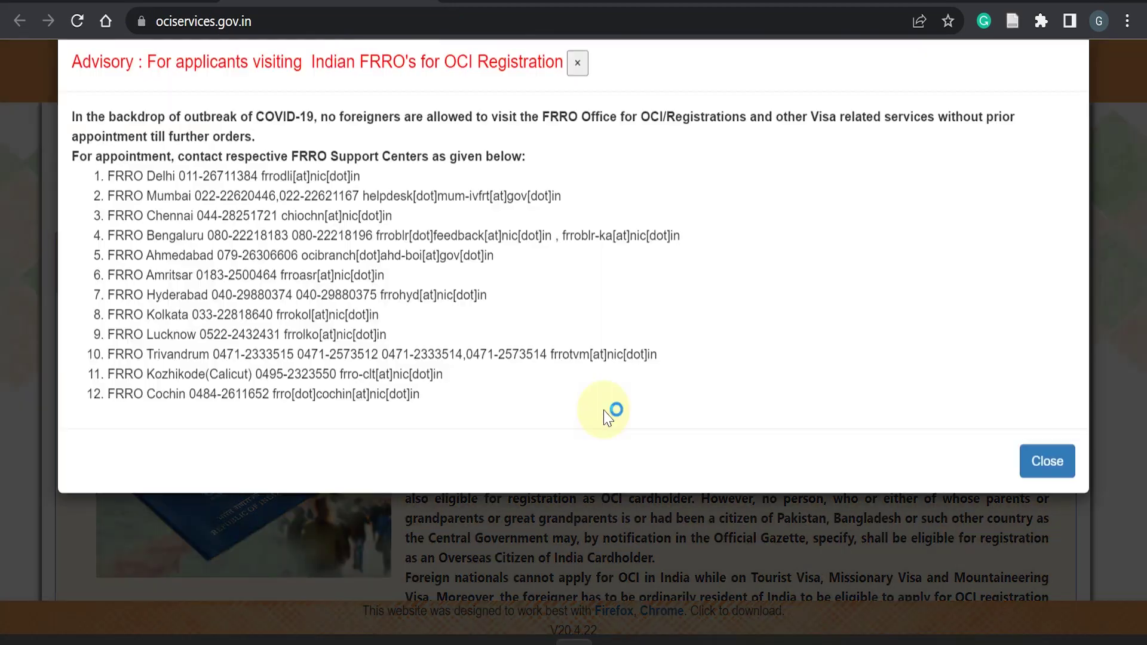
{"action": "left_click", "coordinate": [1042, 501]}
{"action": "scroll", "coordinate": [939, 504], "scroll_direction": "down", "scroll_amount": 5}
{"action": "left_click", "coordinate": [939, 502]}
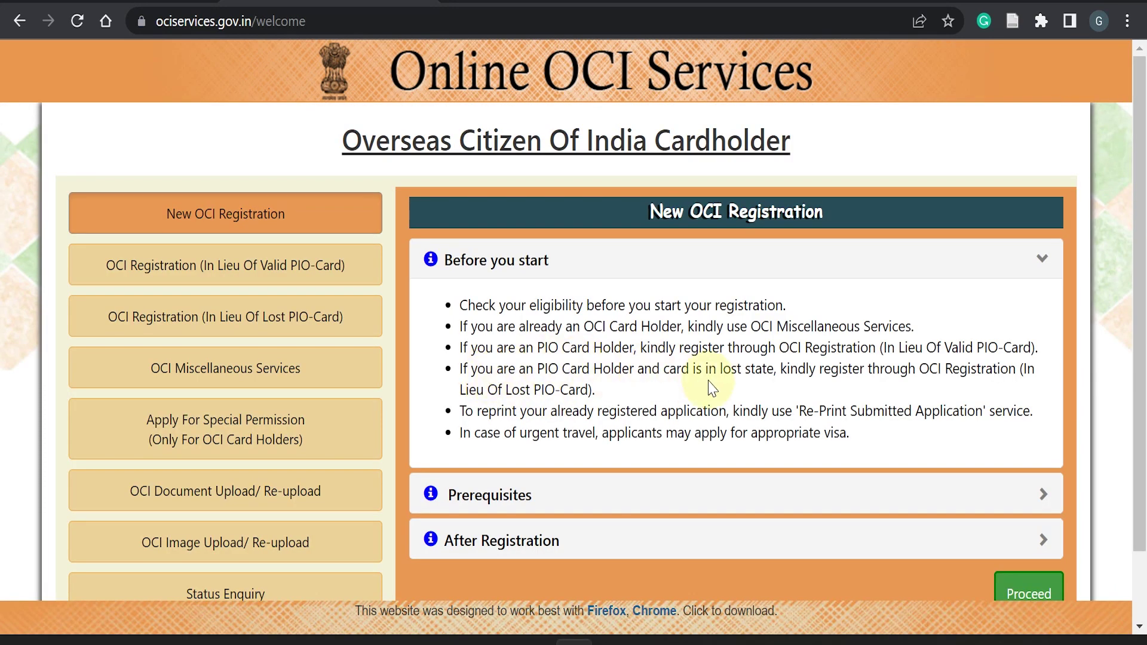
- Proceed under New OCI Registration to bring up the filling instructions
{"action": "scroll", "coordinate": [718, 517], "scroll_direction": "down", "scroll_amount": 2}
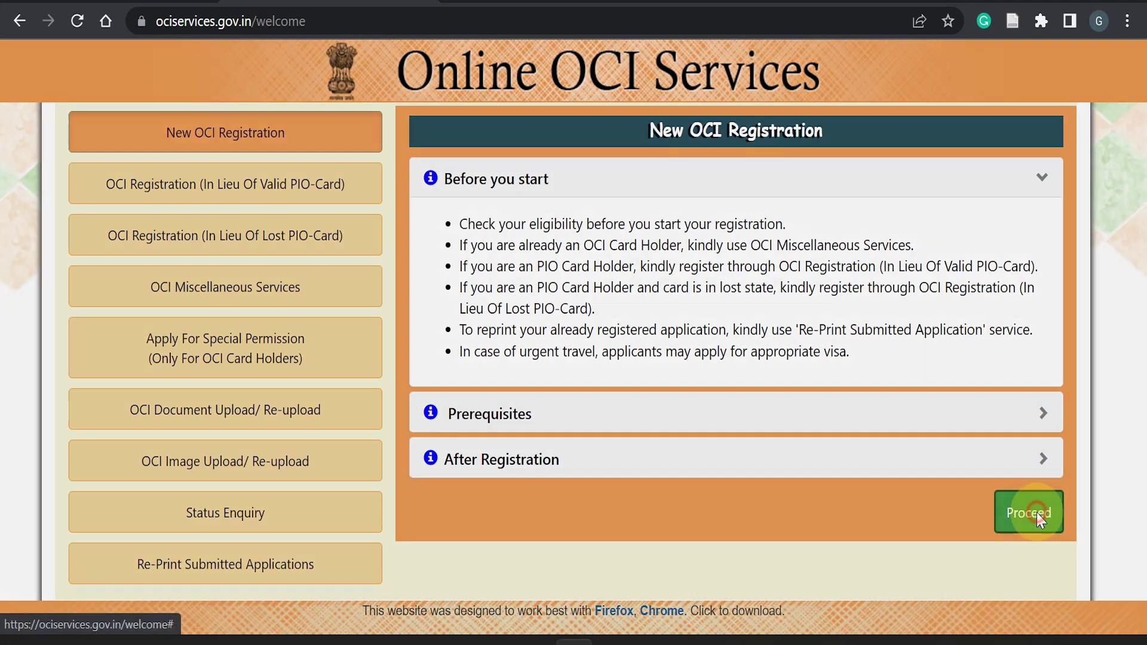
{"action": "left_click", "coordinate": [1026, 509]}
{"action": "scroll", "coordinate": [565, 368], "scroll_direction": "down", "scroll_amount": 15}
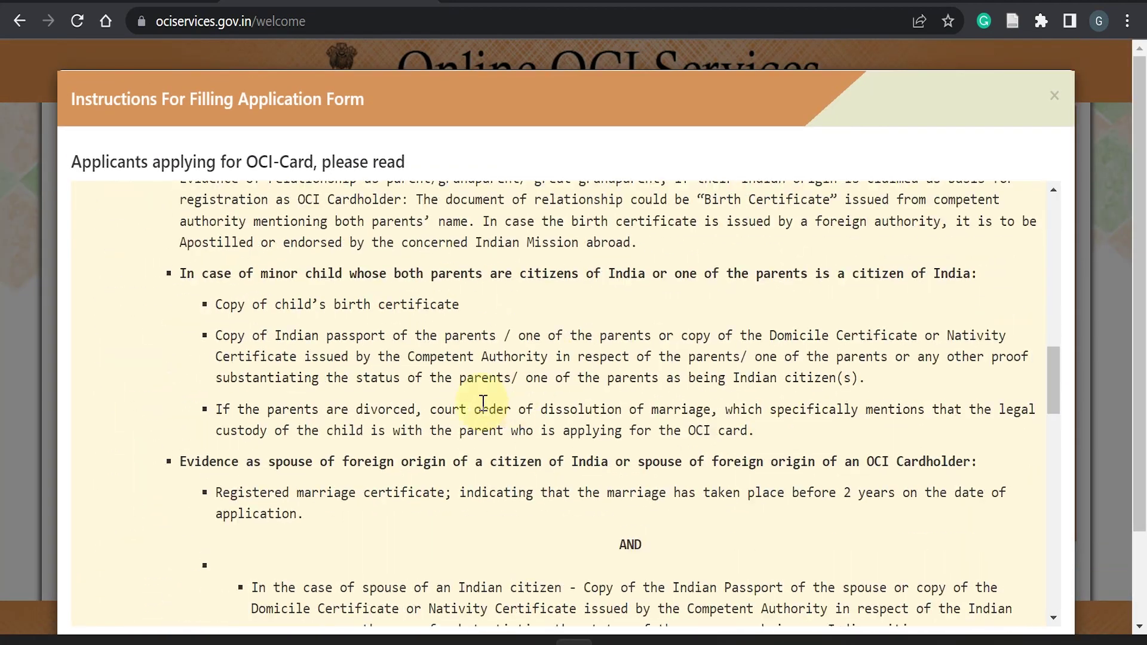
- Read through the form-filling instructions to the end, tick the read confirmation, and accept
{"action": "scroll", "coordinate": [317, 480], "scroll_direction": "down", "scroll_amount": 6}
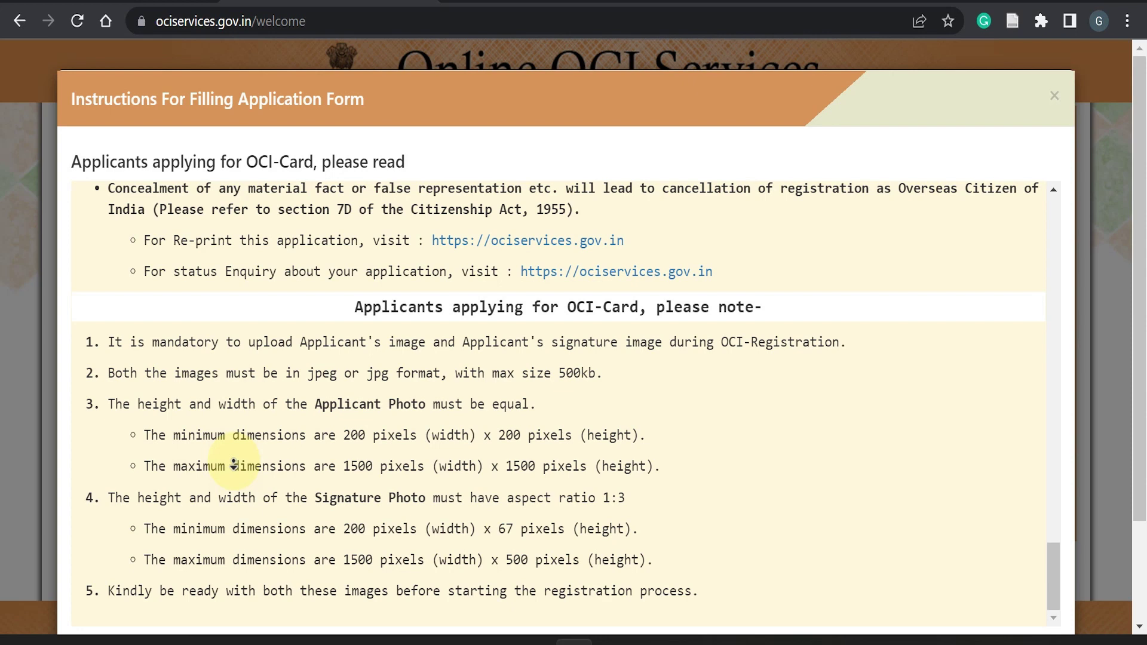
{"action": "scroll", "coordinate": [520, 549], "scroll_direction": "down", "scroll_amount": 2}
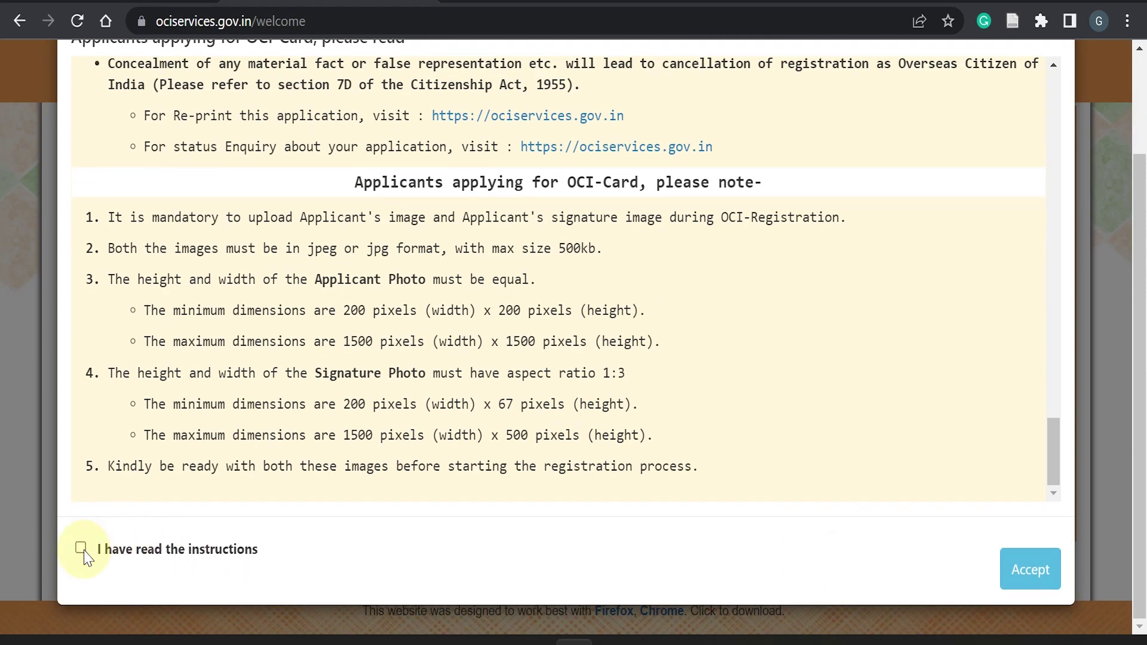
{"action": "left_click", "coordinate": [1025, 569]}
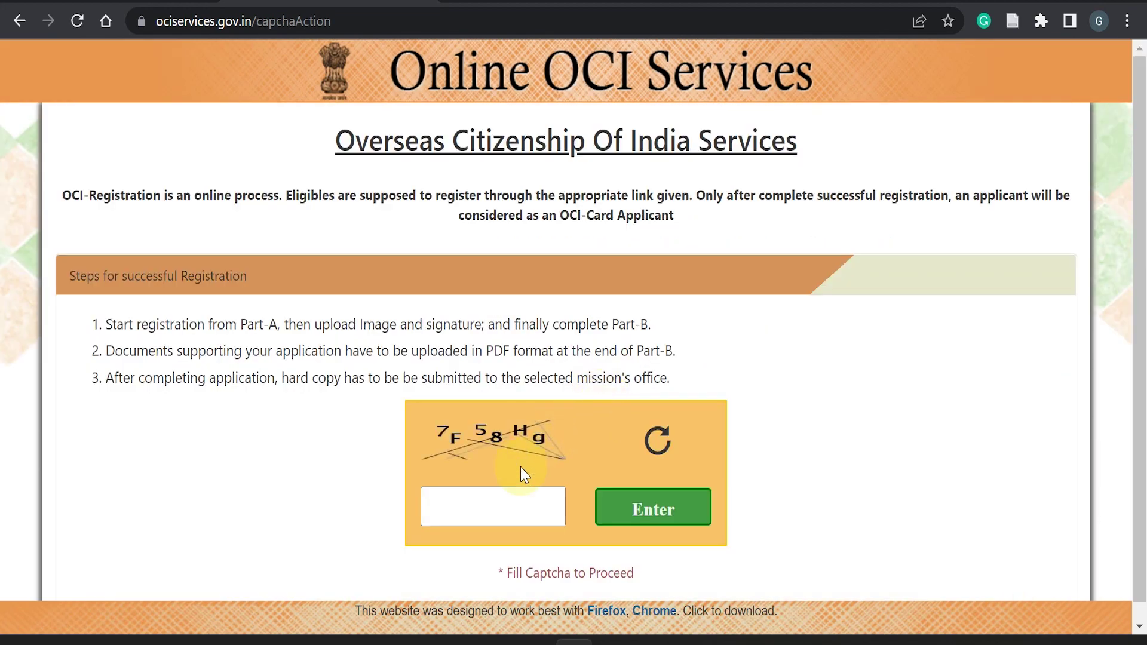
- Enter the displayed captcha characters and submit them
{"action": "left_click", "coordinate": [507, 509]}
{"action": "type", "text": "7F58Hg"}
{"action": "left_click", "coordinate": [661, 507]}
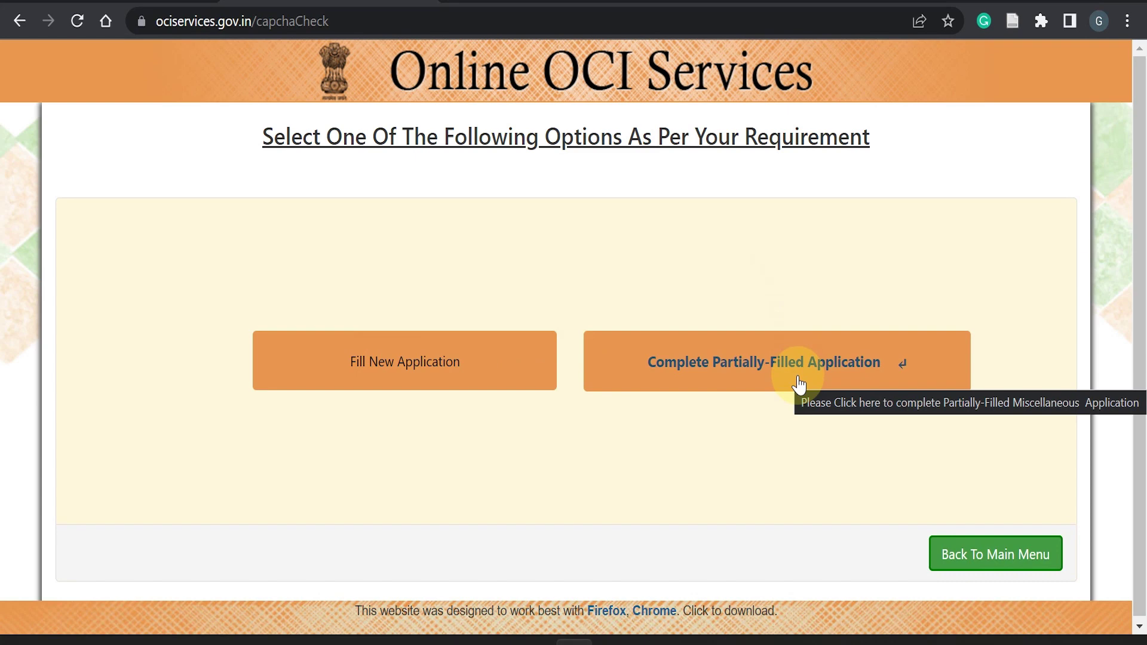
- Choose Fill New Application to start a blank OCI Registration Form
{"action": "left_click", "coordinate": [399, 362]}
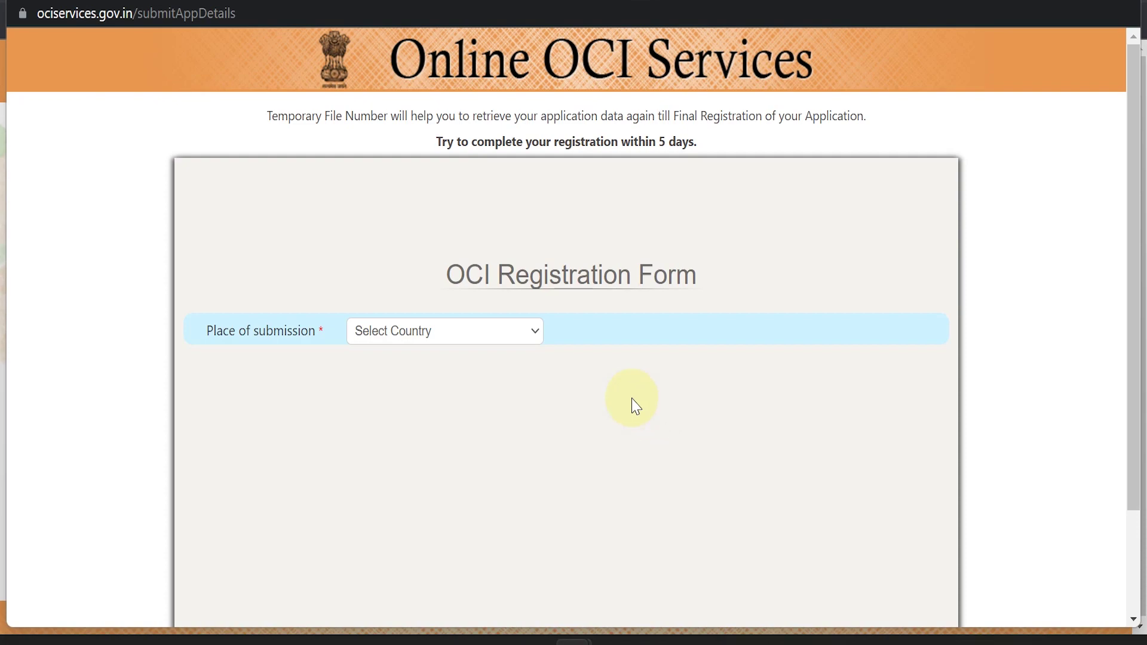
{"action": "scroll", "coordinate": [639, 373], "scroll_direction": "down", "scroll_amount": 5}
{"action": "scroll", "coordinate": [706, 377], "scroll_direction": "up", "scroll_amount": 3}
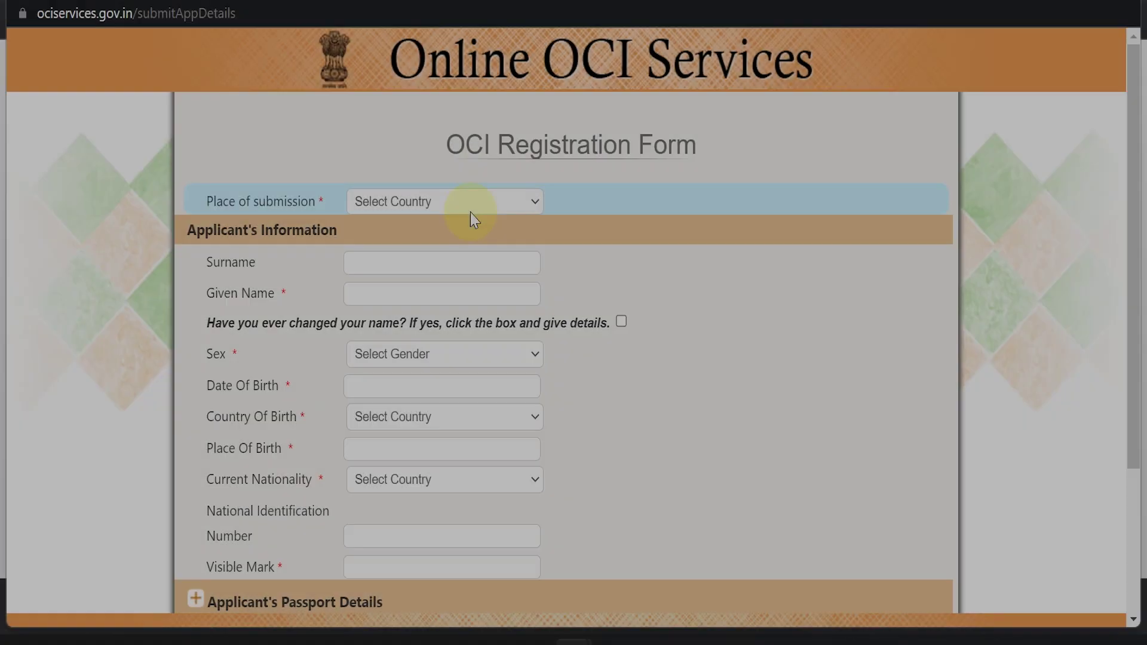
- Set the place of submission to CANADA and the mission to TORONTO
{"action": "left_click", "coordinate": [471, 208]}
{"action": "scroll", "coordinate": [471, 239], "scroll_direction": "down", "scroll_amount": 8}
{"action": "left_click", "coordinate": [463, 244]}
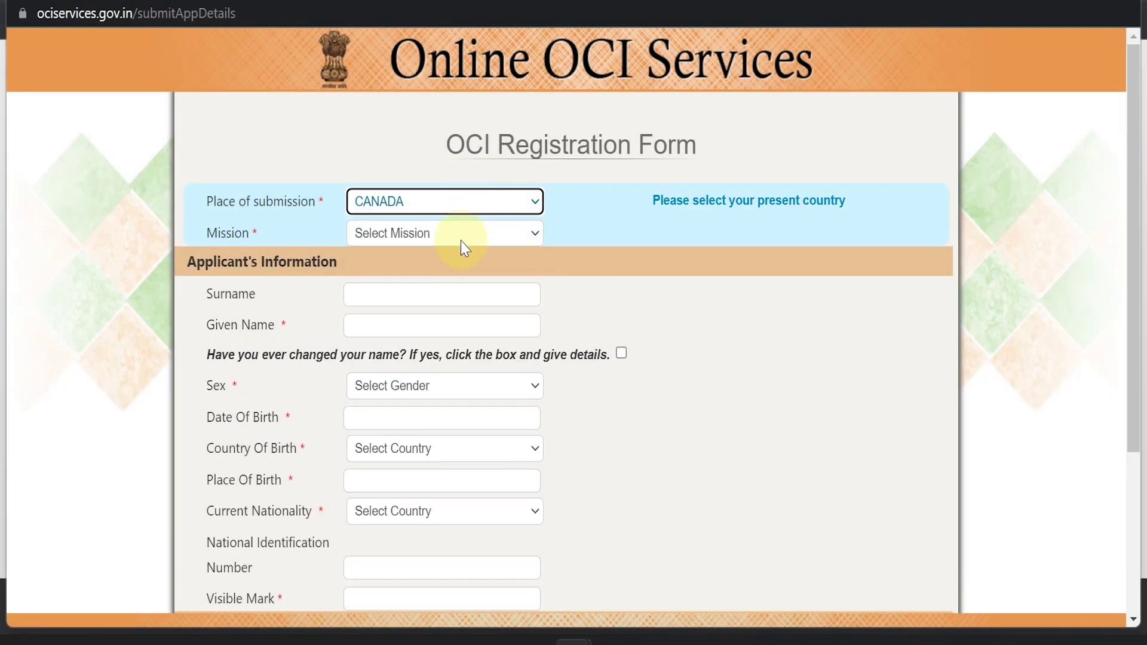
{"action": "left_click", "coordinate": [460, 239]}
{"action": "left_click", "coordinate": [400, 288]}
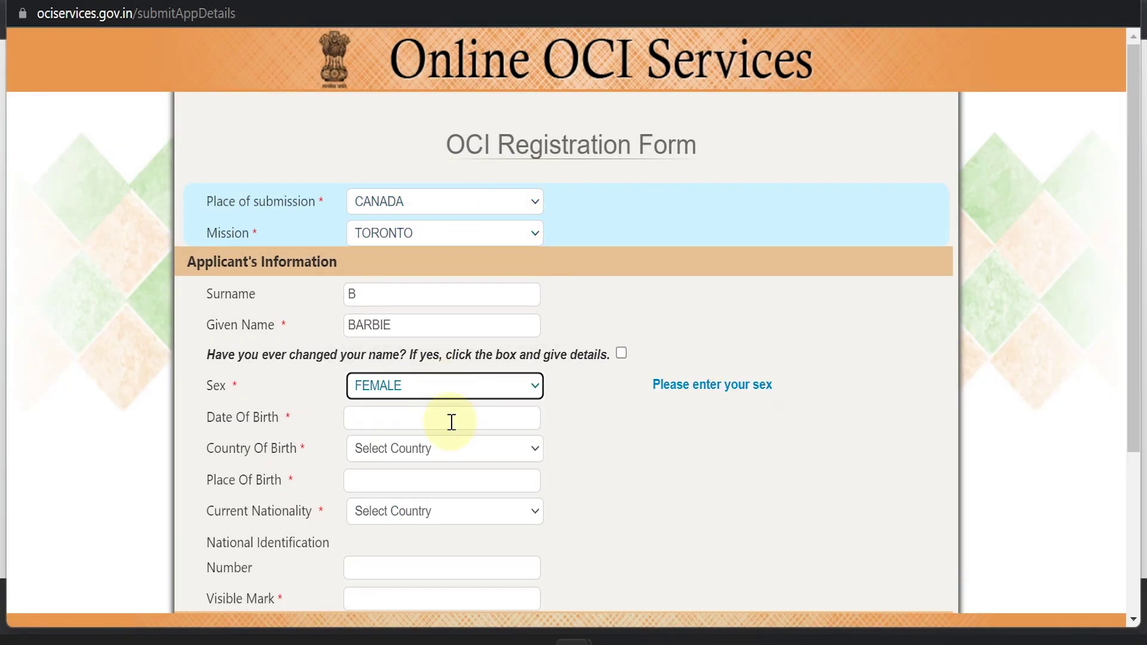
- Set date of birth 01/JAN/2022, country of birth CANADA, and place of birth 'Saint'
{"action": "left_click", "coordinate": [453, 425]}
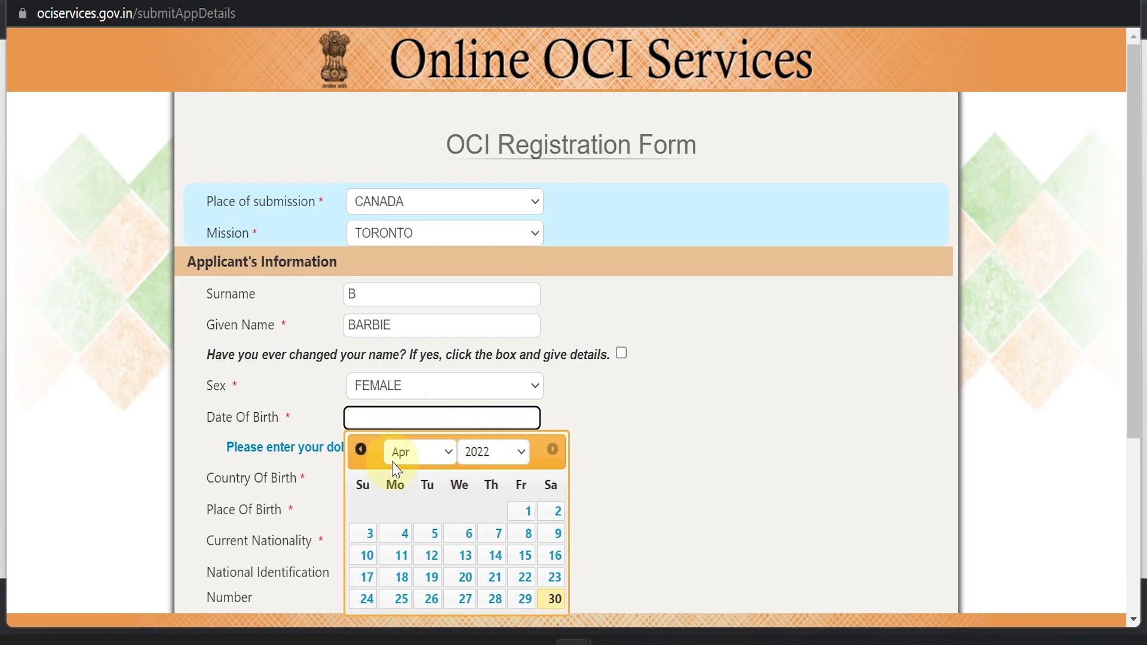
{"action": "left_click", "coordinate": [362, 450]}
{"action": "left_click", "coordinate": [362, 450]}
{"action": "left_click", "coordinate": [362, 449]}
{"action": "left_click", "coordinate": [362, 449]}
{"action": "left_click", "coordinate": [552, 449]}
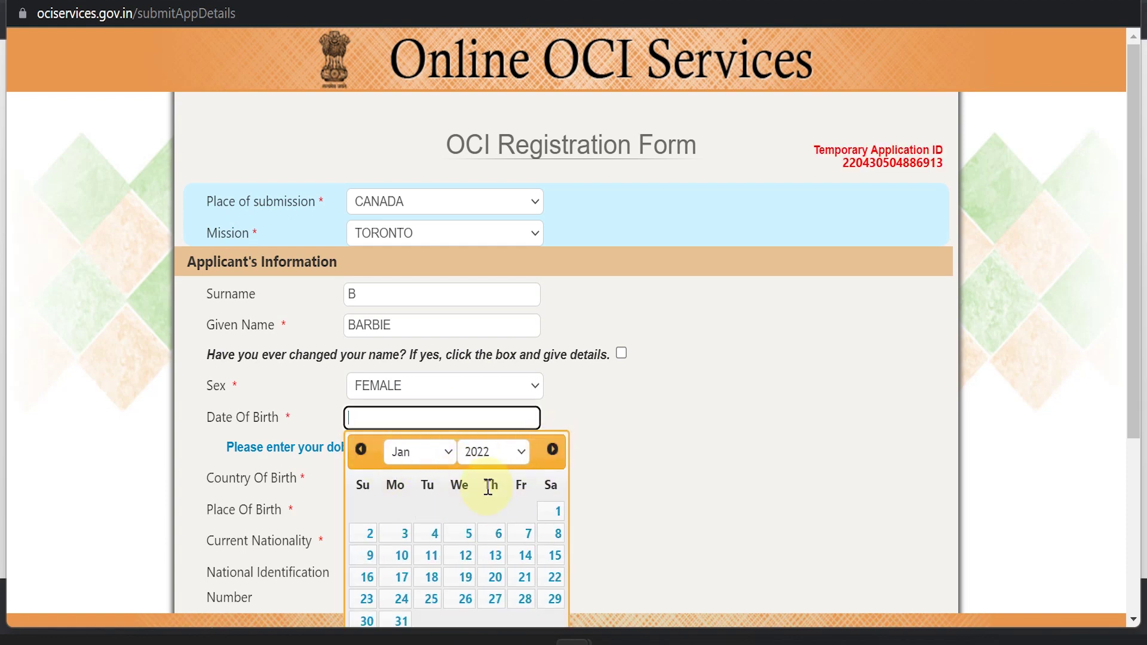
{"action": "left_click", "coordinate": [550, 512]}
{"action": "left_click", "coordinate": [456, 460]}
{"action": "type", "text": "canada"}
{"action": "key", "text": "Return"}
{"action": "left_click", "coordinate": [424, 474]}
{"action": "type", "text": "Saint"}
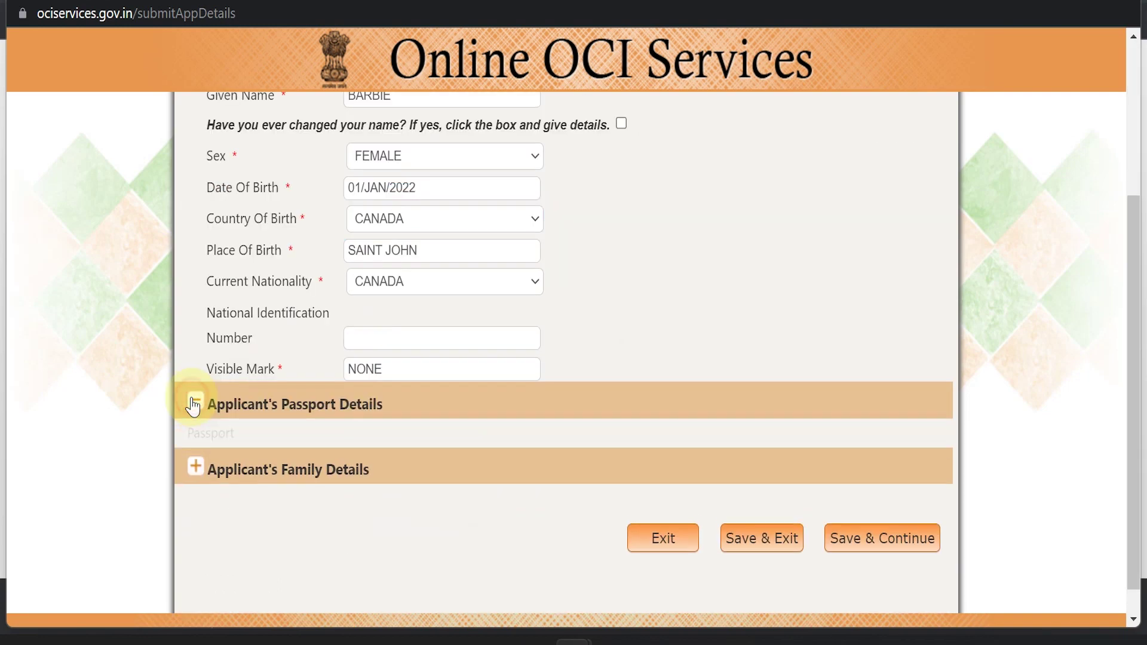
- Enter passport number RANDOM, issued 01/FEB/2022, expiring 01/FEB/2027, then expand Family Details
{"action": "left_click", "coordinate": [190, 402]}
{"action": "scroll", "coordinate": [396, 465], "scroll_direction": "down", "scroll_amount": 1}
{"action": "left_click", "coordinate": [406, 359]}
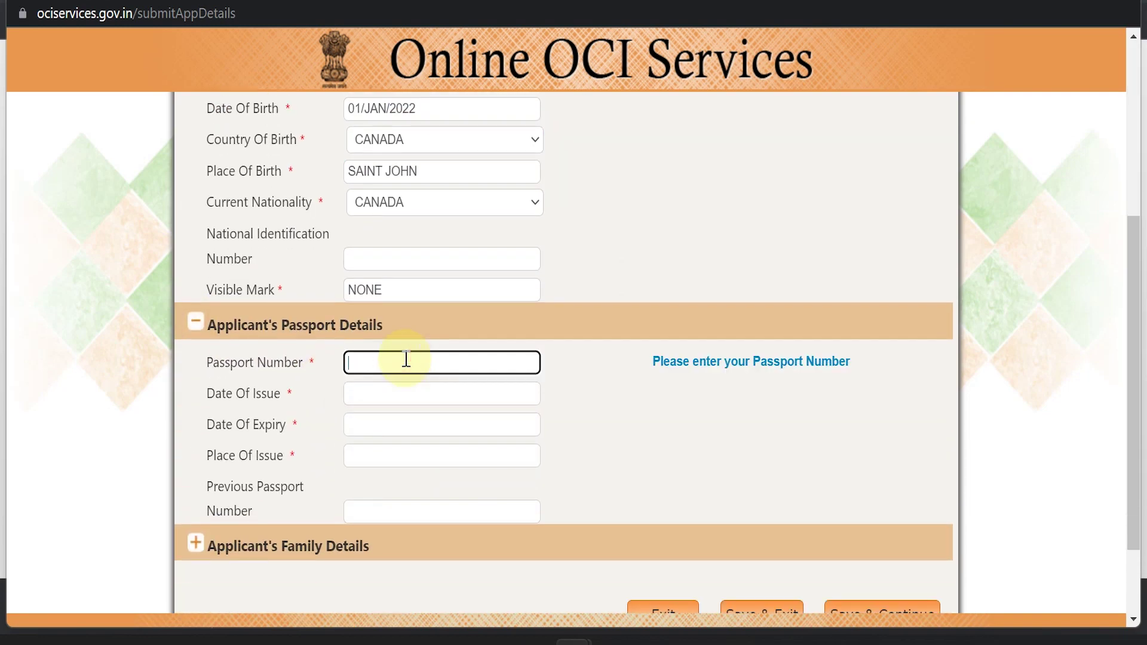
{"action": "type", "text": "RANDOM5"}
{"action": "left_click", "coordinate": [419, 402]}
{"action": "left_click", "coordinate": [361, 425]}
{"action": "left_click", "coordinate": [361, 424]}
{"action": "left_click", "coordinate": [433, 487]}
{"action": "left_click", "coordinate": [388, 429]}
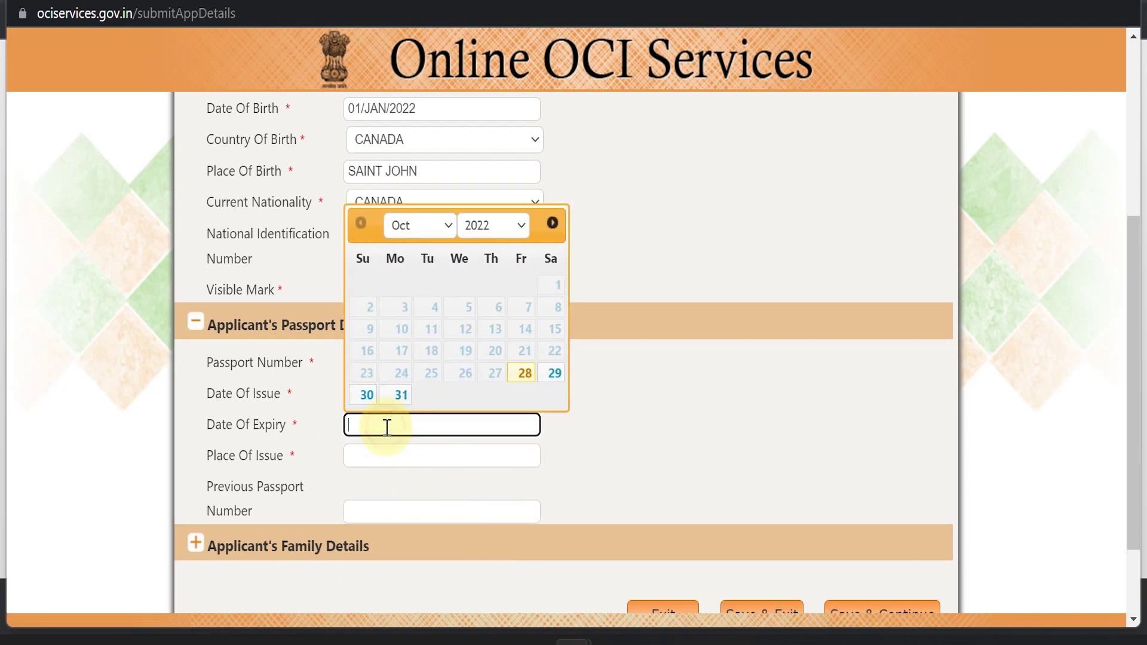
{"action": "left_click", "coordinate": [515, 237]}
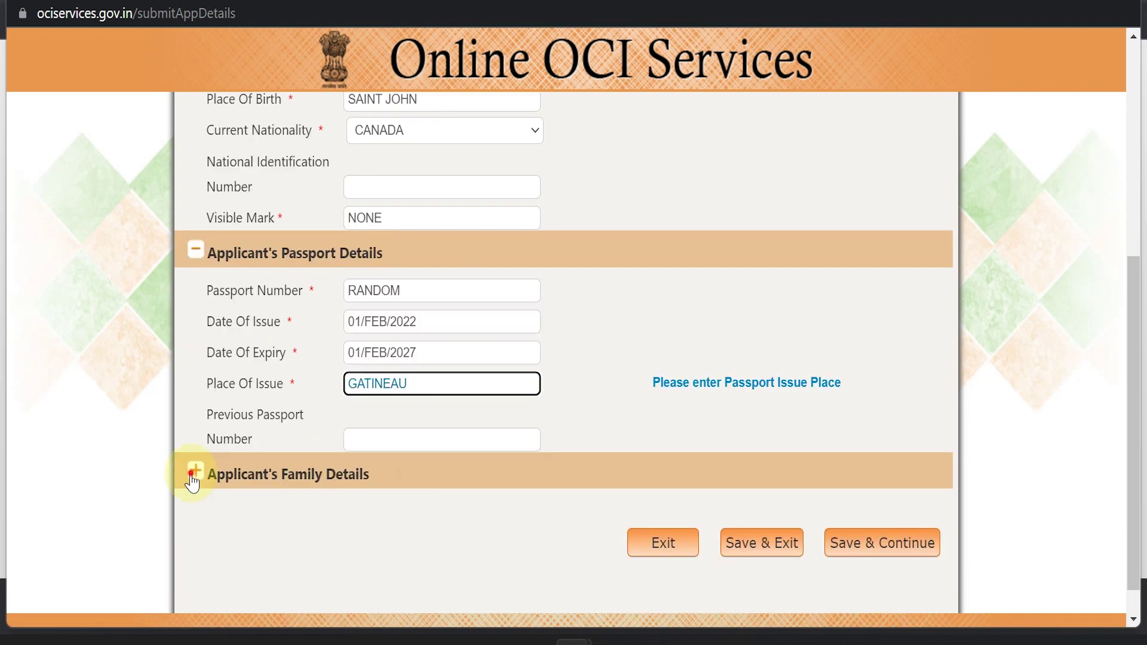
{"action": "left_click", "coordinate": [192, 477]}
{"action": "scroll", "coordinate": [451, 546], "scroll_direction": "down", "scroll_amount": 4}
- Fill the father's and mother's names, each with nationality INDIA and profession PROFESSIONAL
{"action": "left_click", "coordinate": [390, 270]}
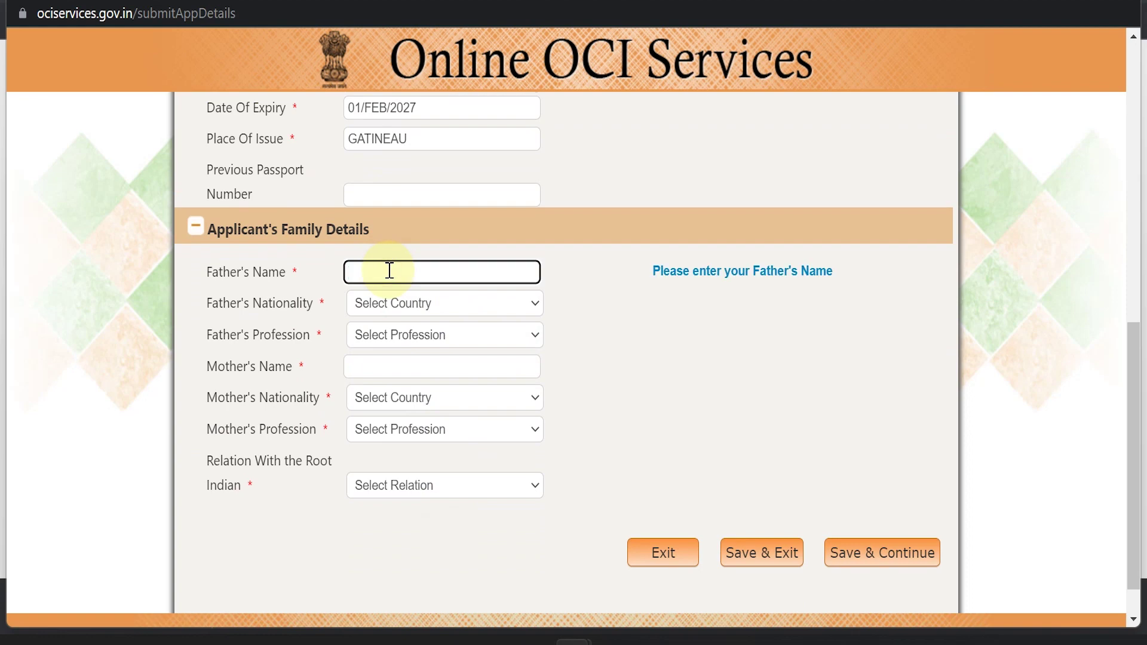
{"action": "type", "text": "SINGH"}
{"action": "key", "text": "Tab"}
{"action": "type", "text": "india"}
{"action": "key", "text": "Tab"}
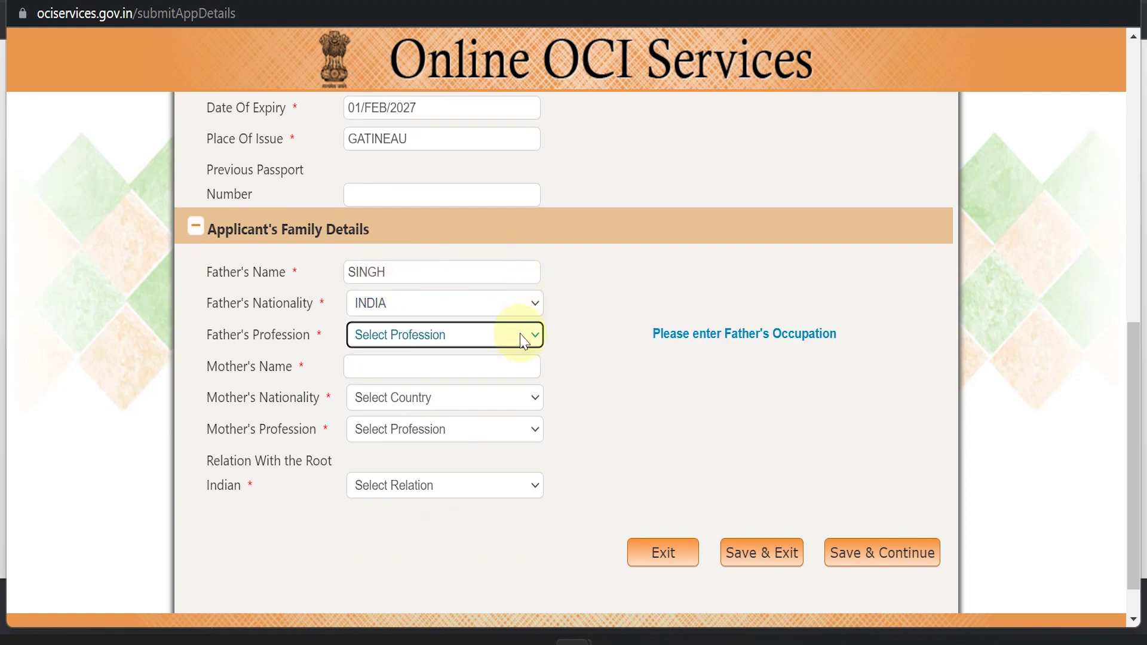
{"action": "left_click", "coordinate": [520, 334]}
{"action": "left_click", "coordinate": [446, 301]}
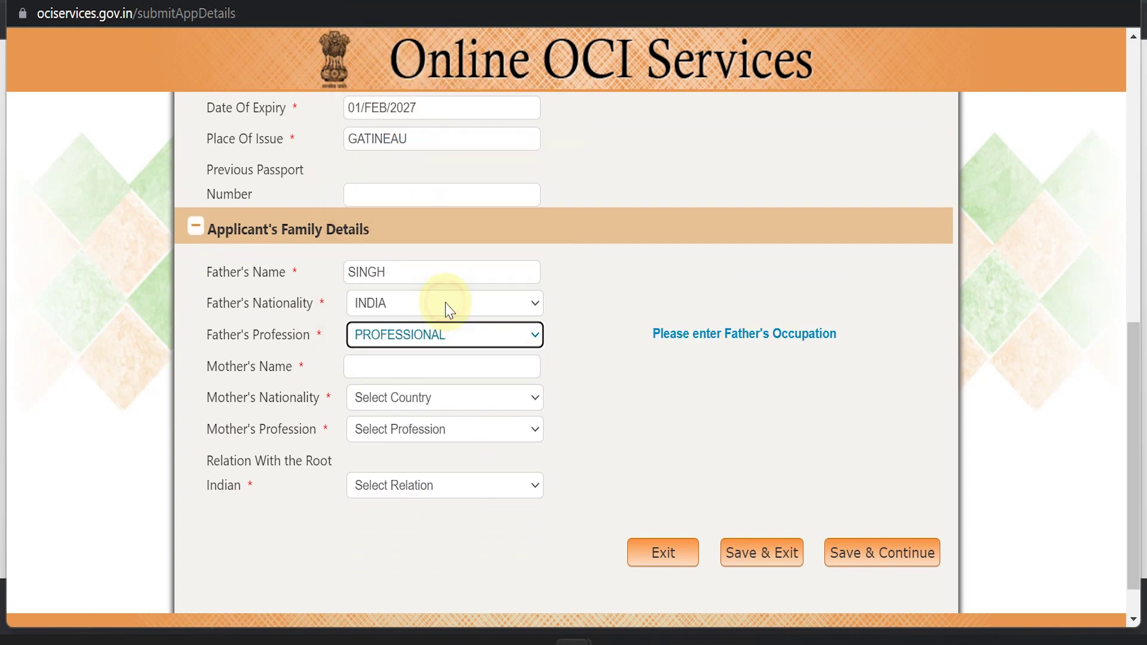
{"action": "left_click", "coordinate": [453, 367]}
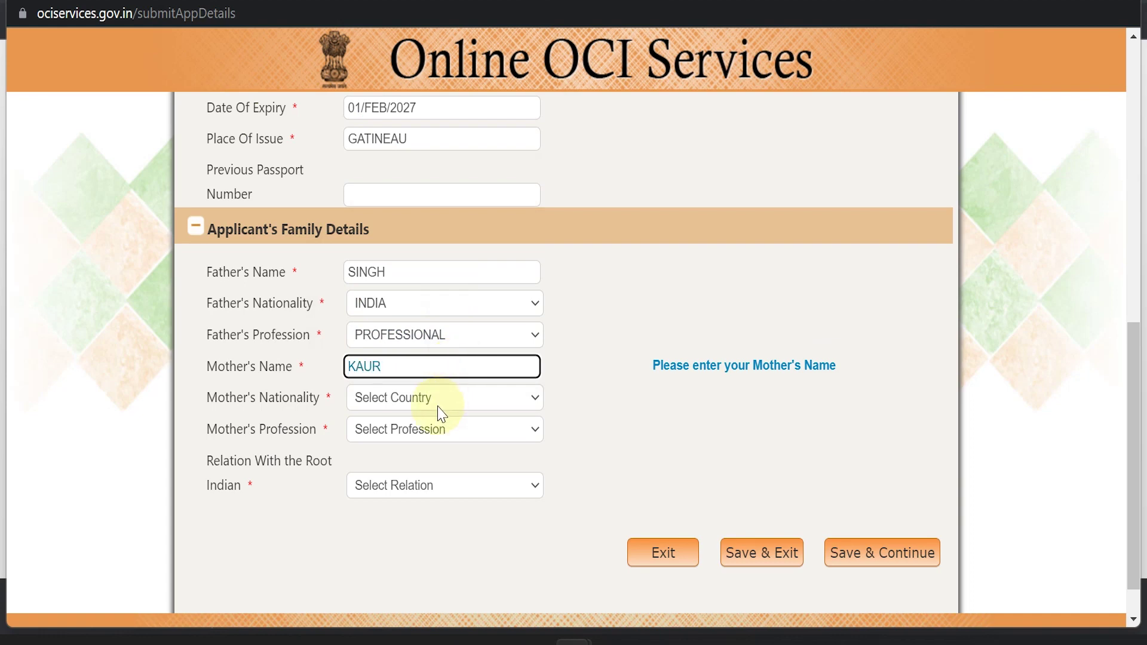
{"action": "left_click", "coordinate": [440, 409]}
{"action": "type", "text": "india"}
{"action": "key", "text": "Return"}
{"action": "left_click", "coordinate": [445, 431]}
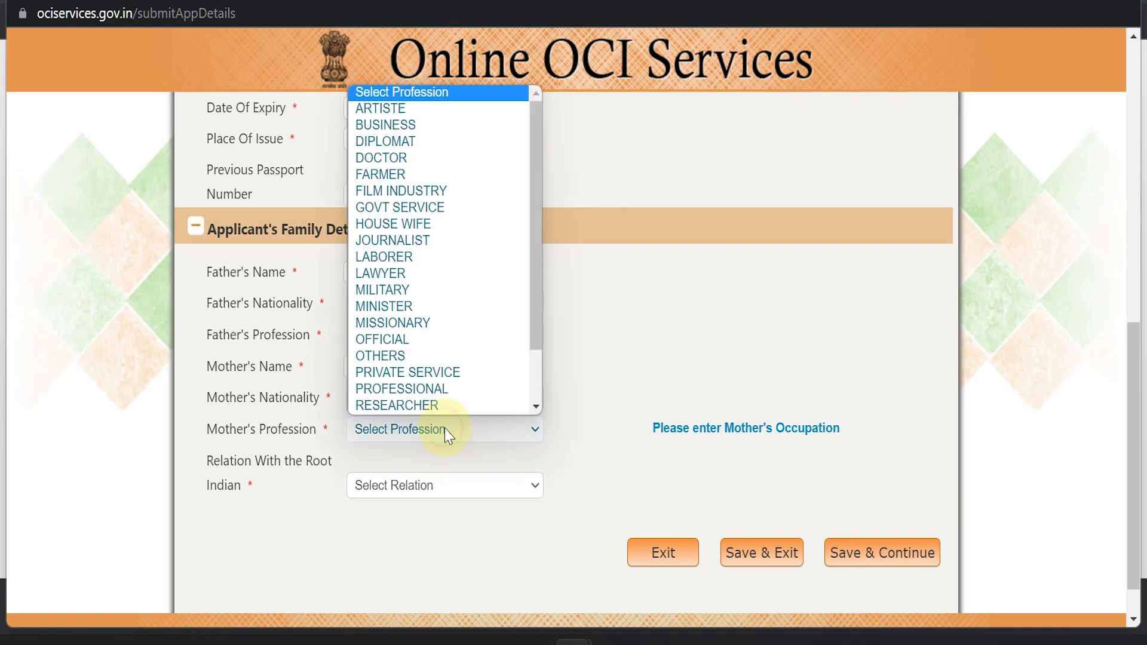
{"action": "left_click", "coordinate": [425, 391]}
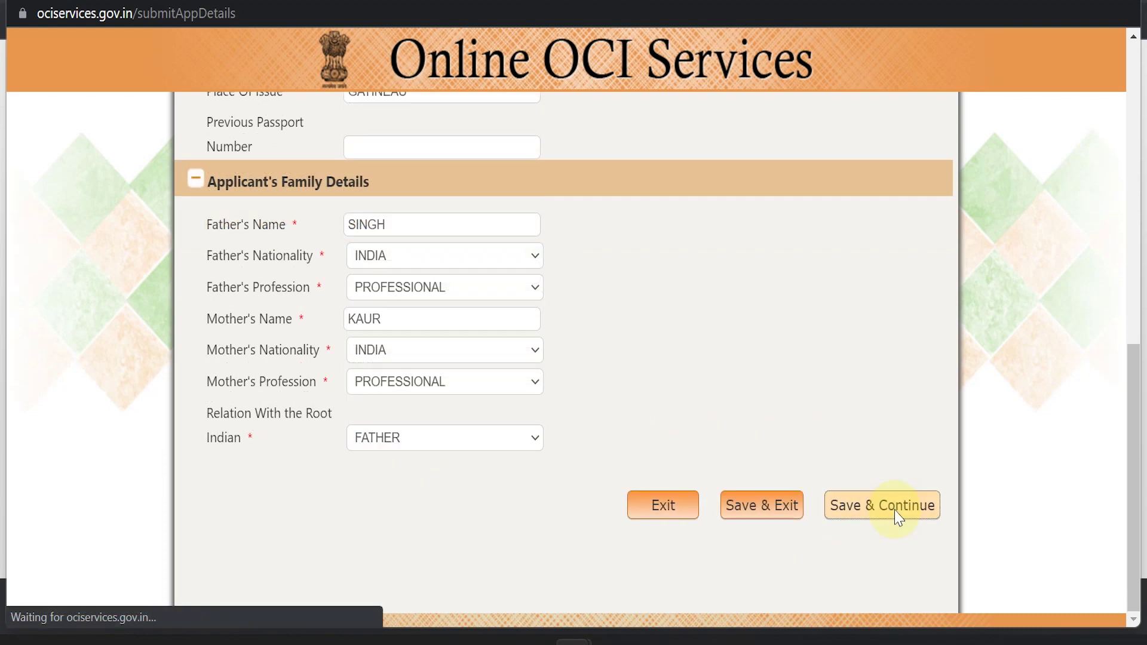
- On Page-II, enter the present address, zip code, telephone, mobile number and e-mail, then continue
{"action": "key", "text": "Tab"}
{"action": "key", "text": "Tab"}
{"action": "key", "text": "Tab"}
{"action": "key", "text": "Tab"}
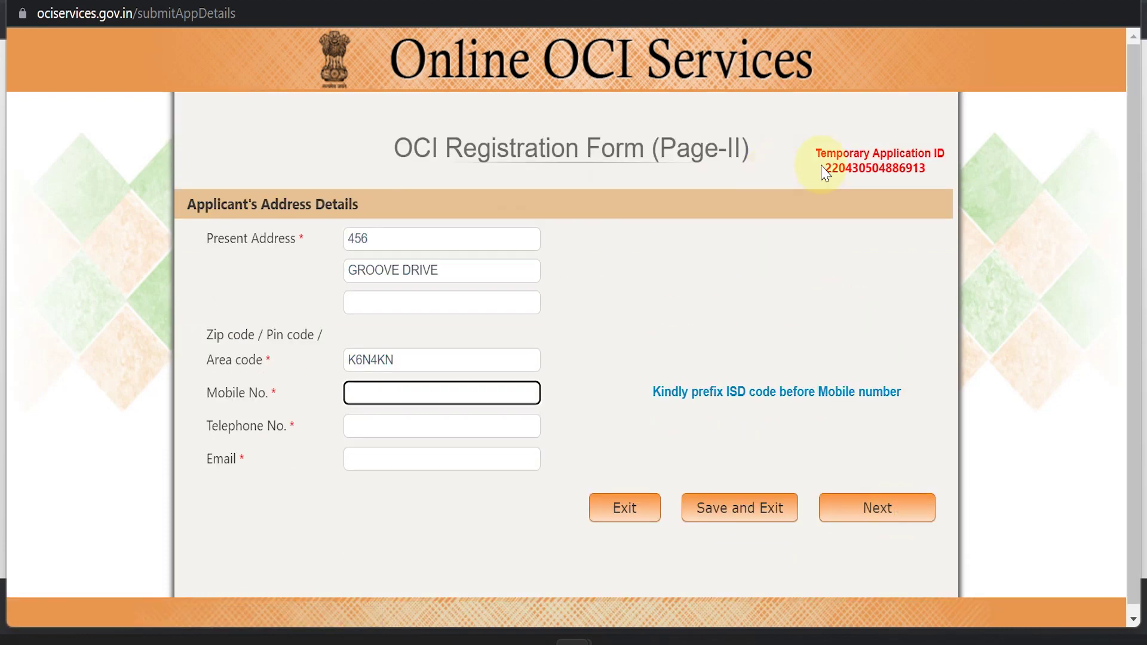
{"action": "key", "text": "Tab"}
{"action": "key", "text": "Tab"}
{"action": "left_click", "coordinate": [863, 517]}
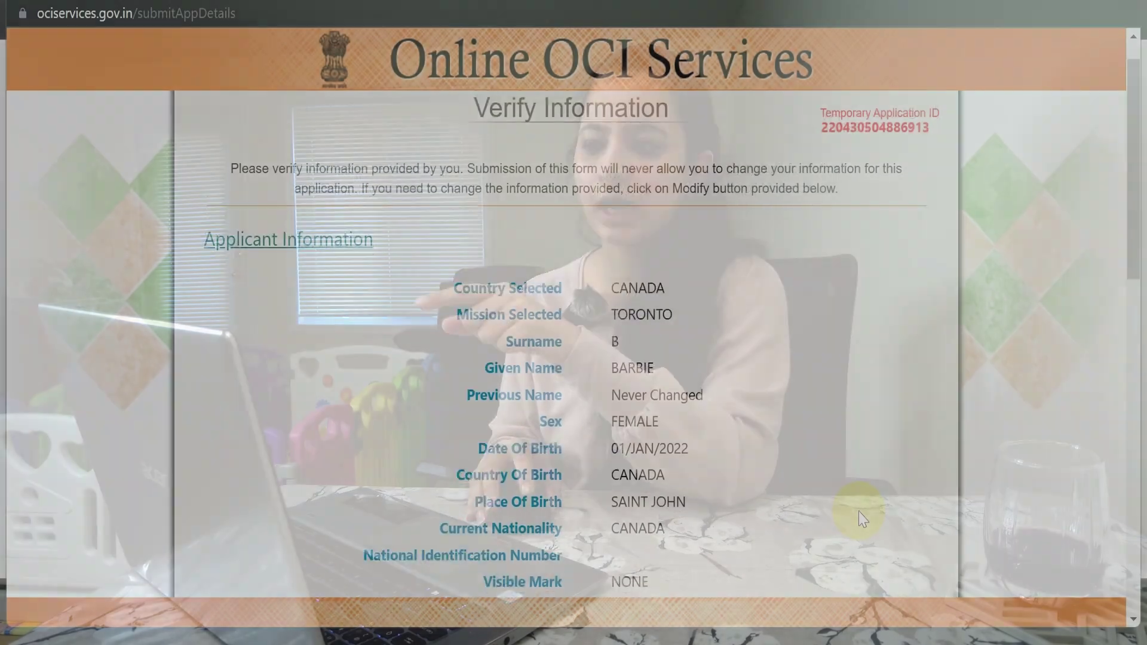
- Scroll through the verification page reviewing applicant, family, passport and address details
{"action": "scroll", "coordinate": [863, 517], "scroll_direction": "down", "scroll_amount": 2}
{"action": "scroll", "coordinate": [863, 517], "scroll_direction": "down", "scroll_amount": 3}
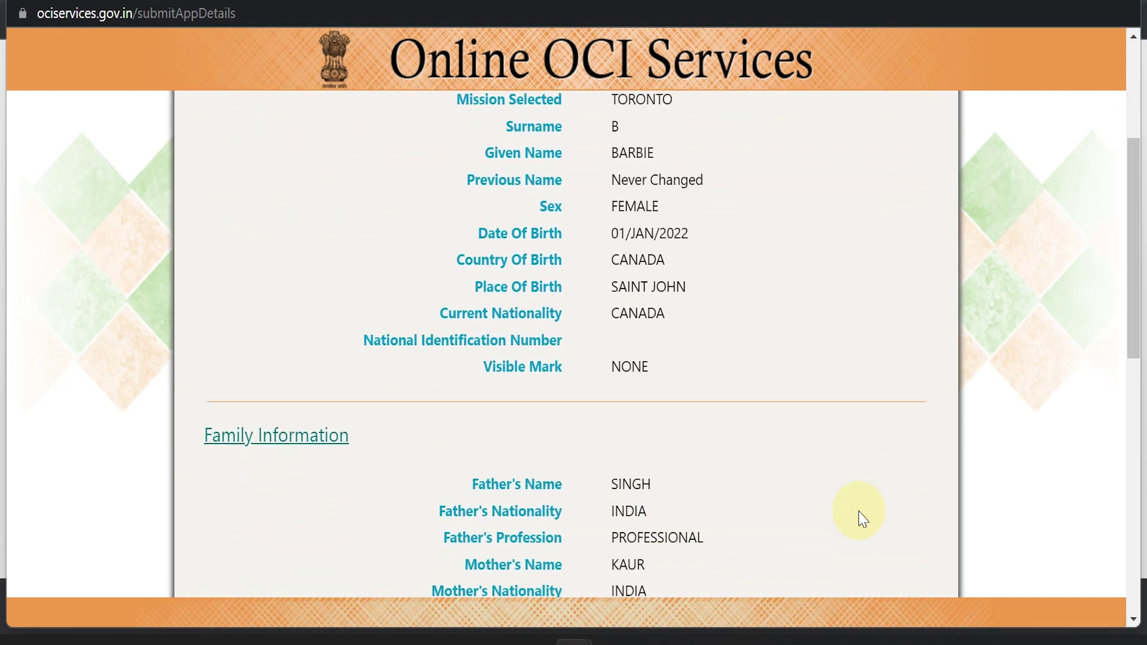
{"action": "scroll", "coordinate": [863, 517], "scroll_direction": "down", "scroll_amount": 5}
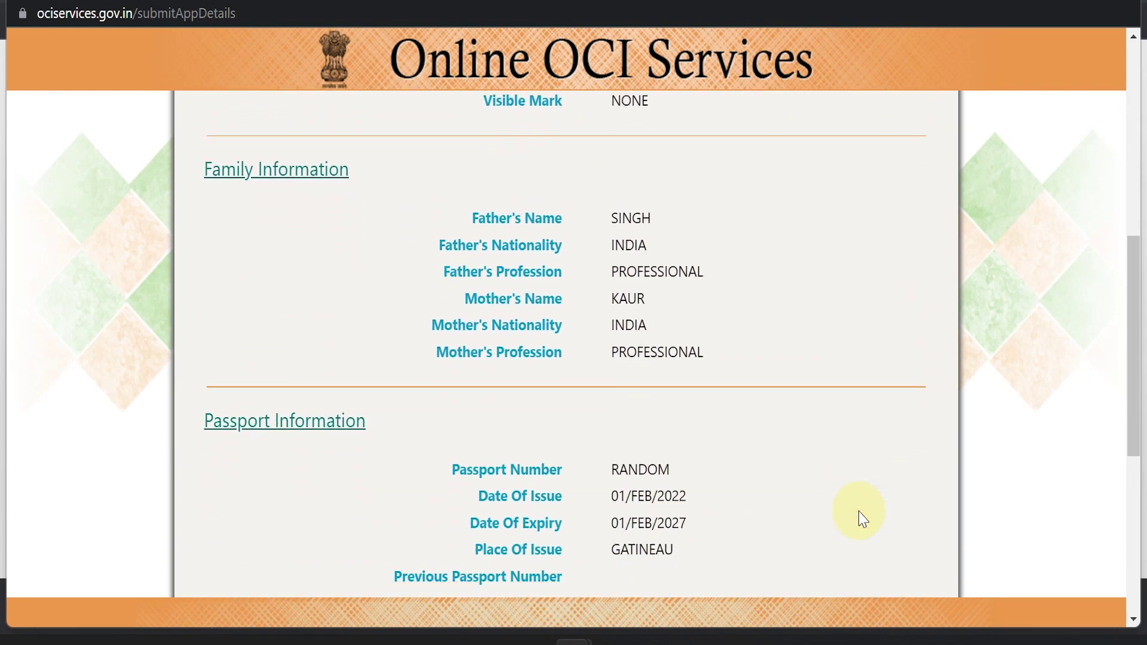
{"action": "scroll", "coordinate": [863, 517], "scroll_direction": "down", "scroll_amount": 5}
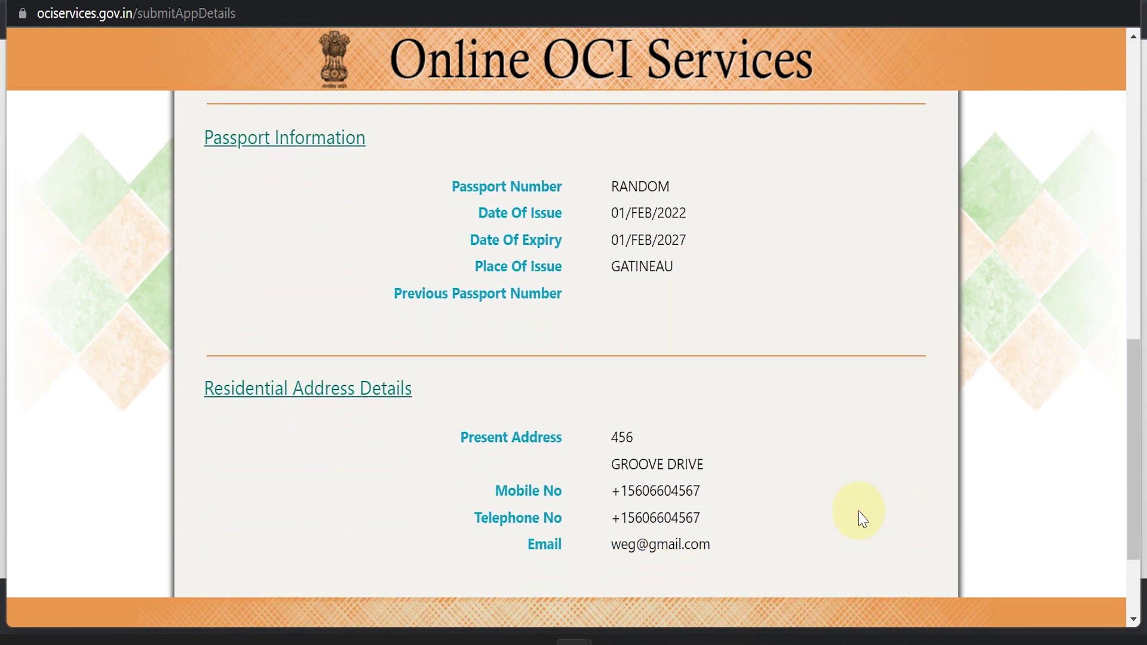
{"action": "scroll", "coordinate": [863, 517], "scroll_direction": "down", "scroll_amount": 2}
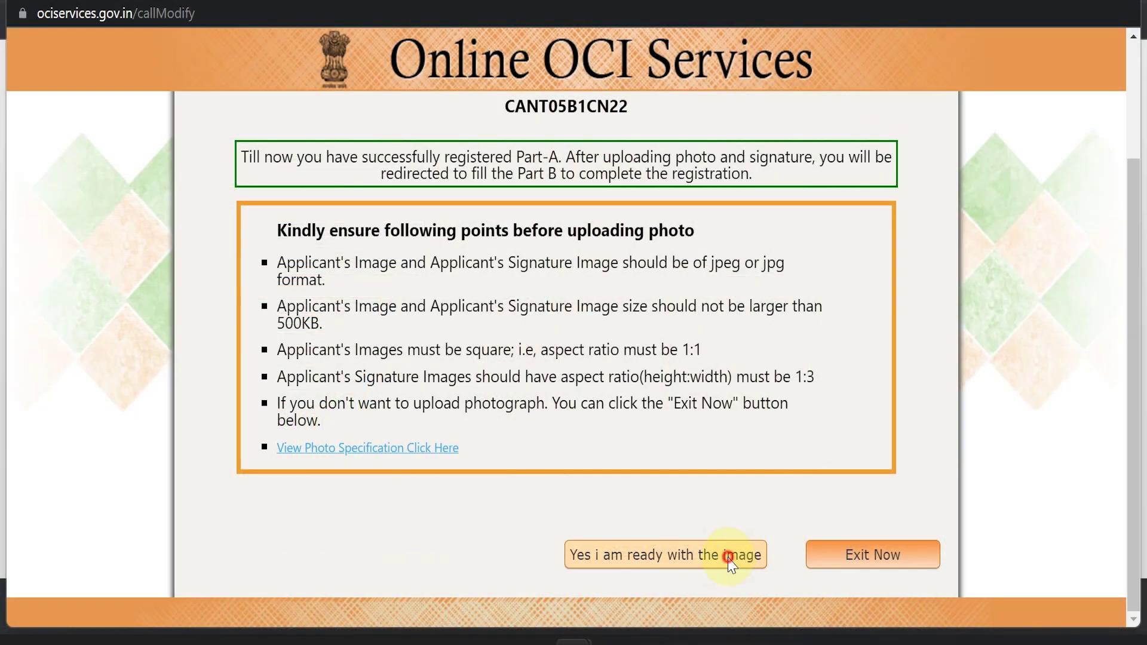
- Attach image.jpg as the photo and crop it to a square over the face
{"action": "left_click", "coordinate": [729, 556]}
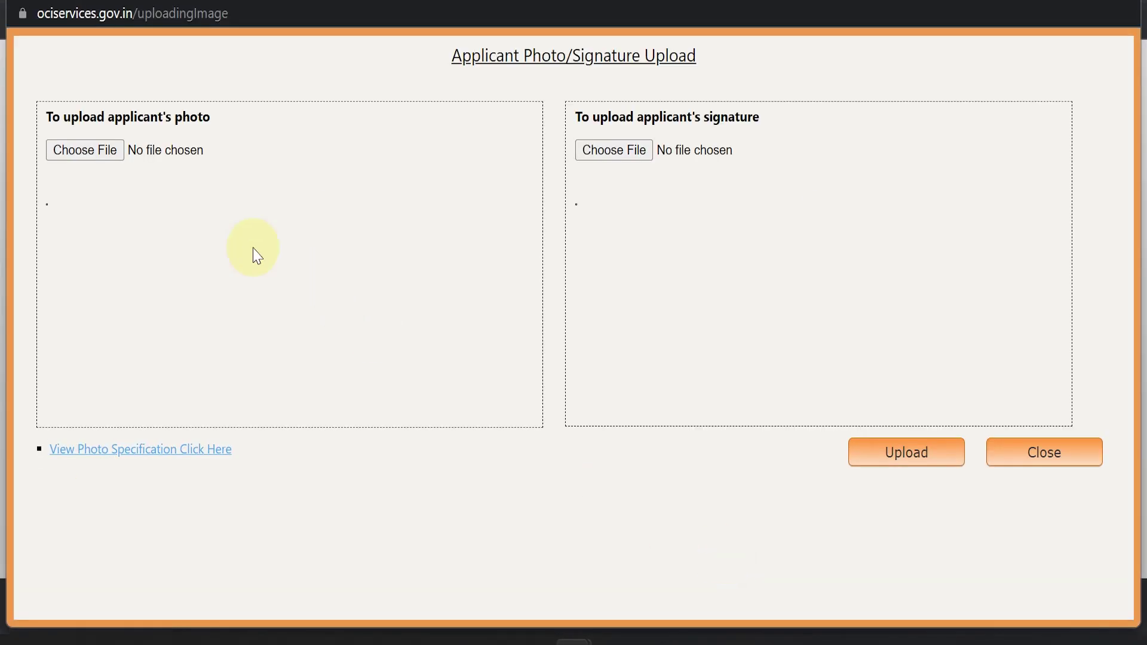
{"action": "left_click", "coordinate": [89, 150]}
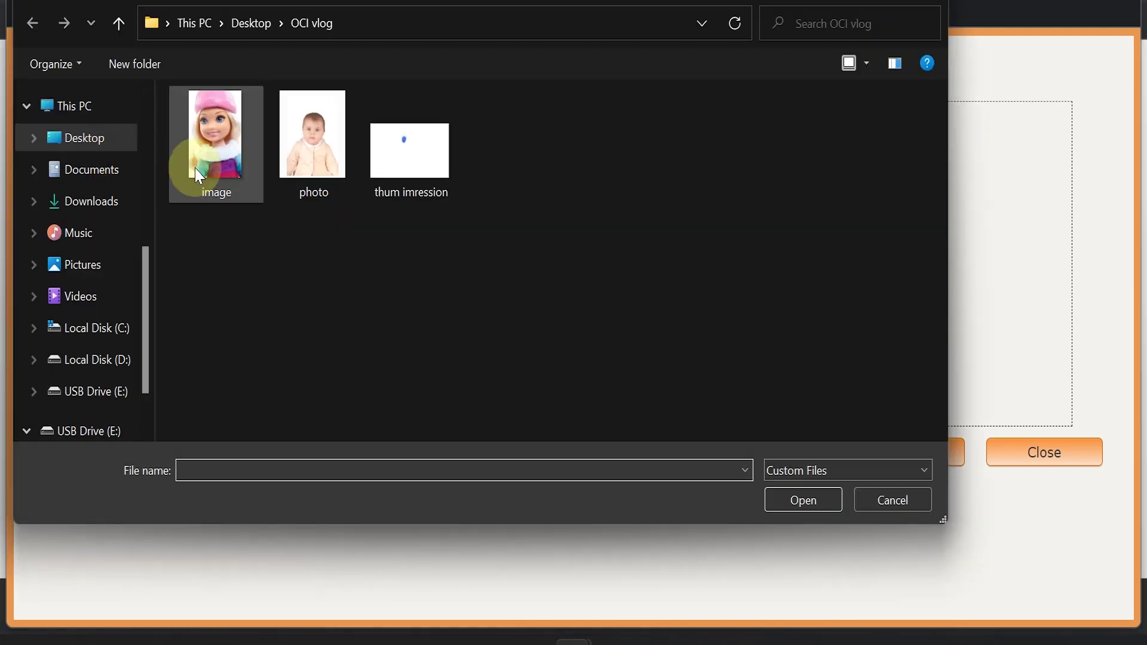
{"action": "left_click", "coordinate": [196, 169]}
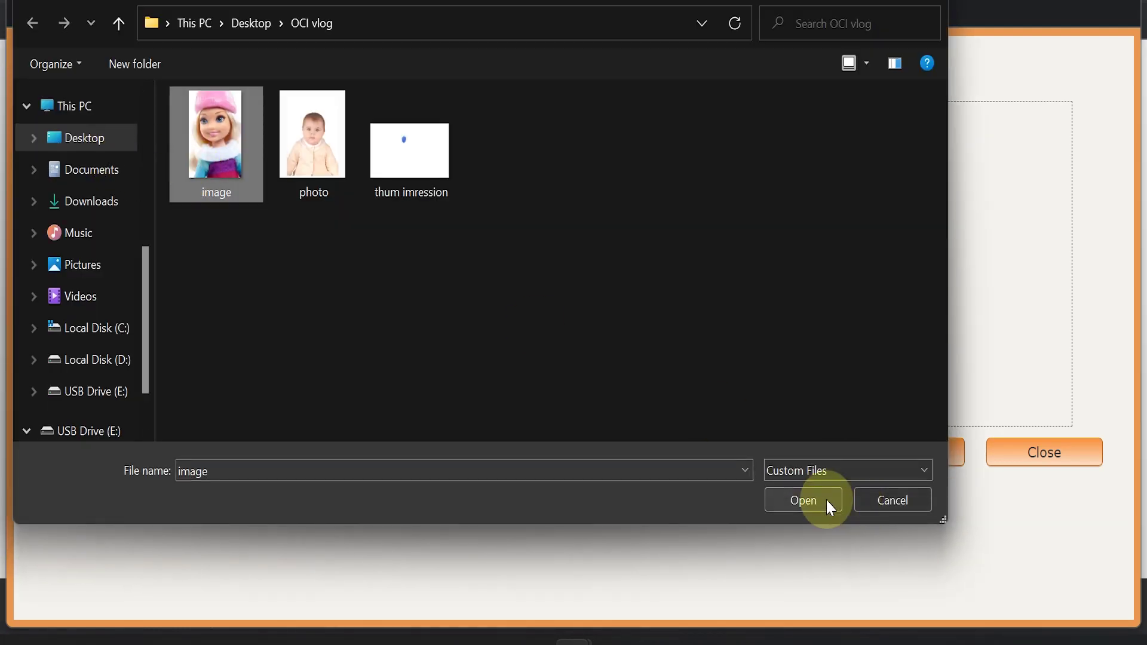
{"action": "left_click", "coordinate": [803, 500]}
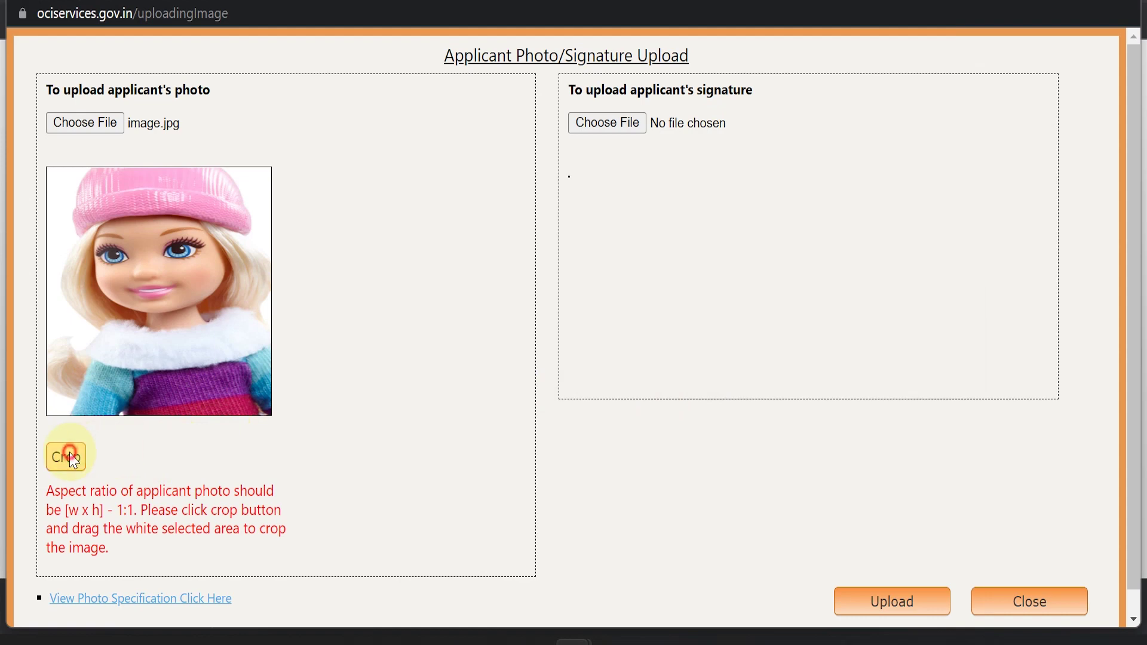
{"action": "left_click", "coordinate": [70, 457]}
{"action": "left_click_drag", "start_coordinate": [153, 302], "coordinate": [163, 279]}
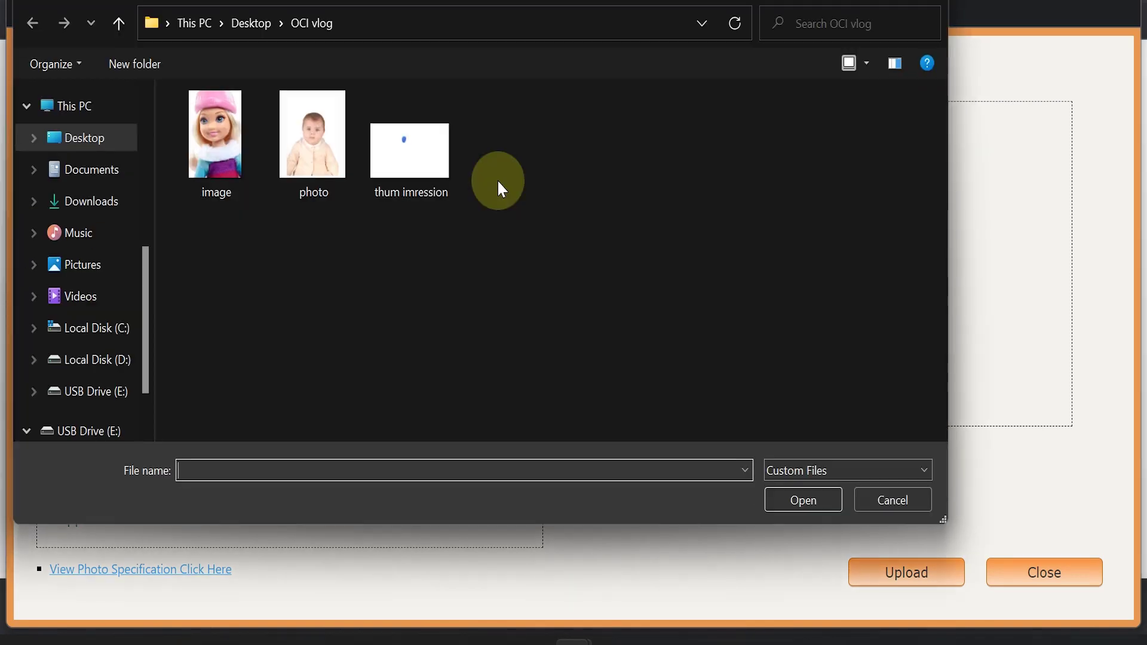
- Attach thum imression.jpeg as the signature, crop it to 3:1, and upload both images
{"action": "left_click", "coordinate": [412, 155]}
{"action": "left_click", "coordinate": [801, 500]}
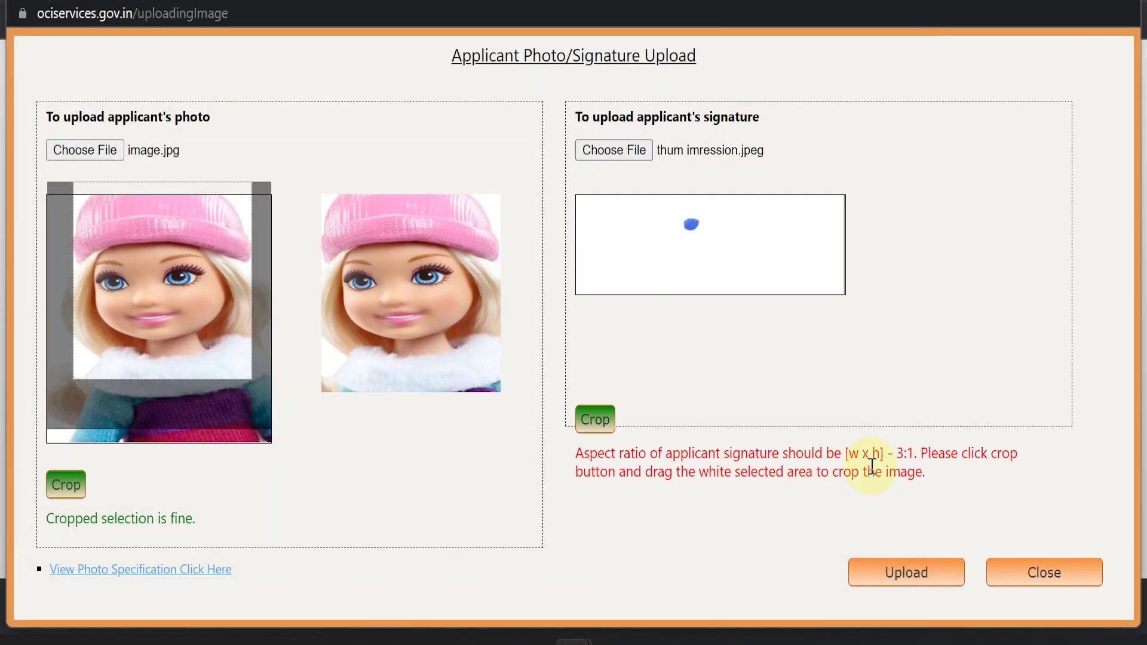
{"action": "left_click", "coordinate": [597, 419]}
{"action": "mouse_move", "coordinate": [693, 245]}
{"action": "left_mouse_down"}
{"action": "mouse_move", "coordinate": [696, 261]}
{"action": "mouse_move", "coordinate": [691, 225]}
{"action": "mouse_move", "coordinate": [719, 261]}
{"action": "left_mouse_up"}
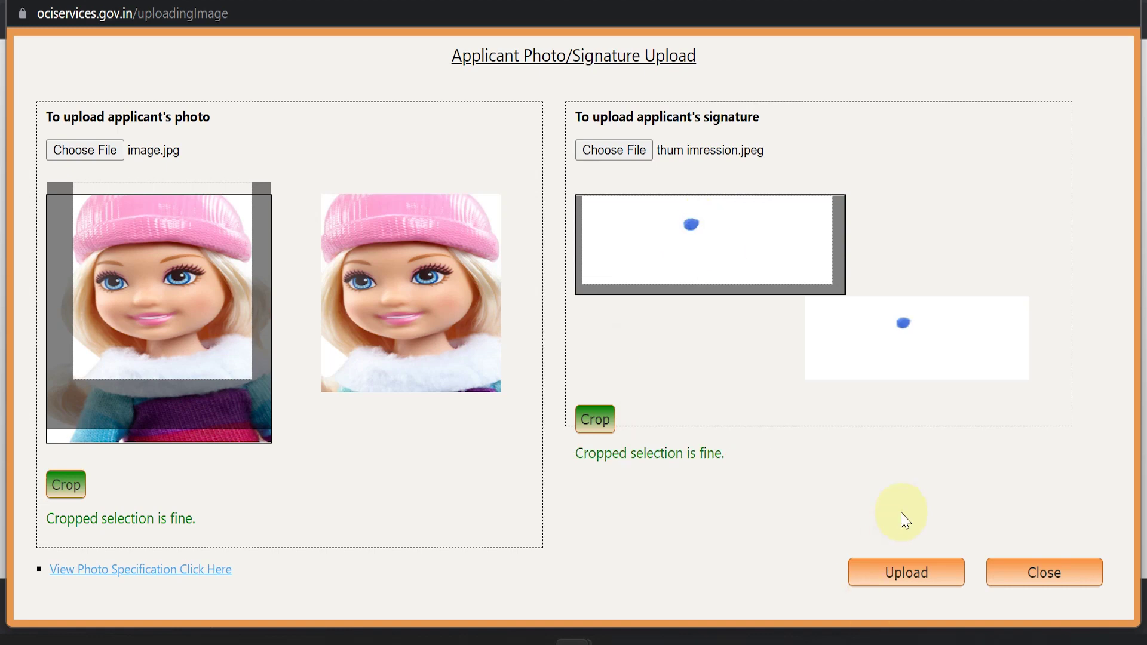
{"action": "left_click", "coordinate": [925, 574]}
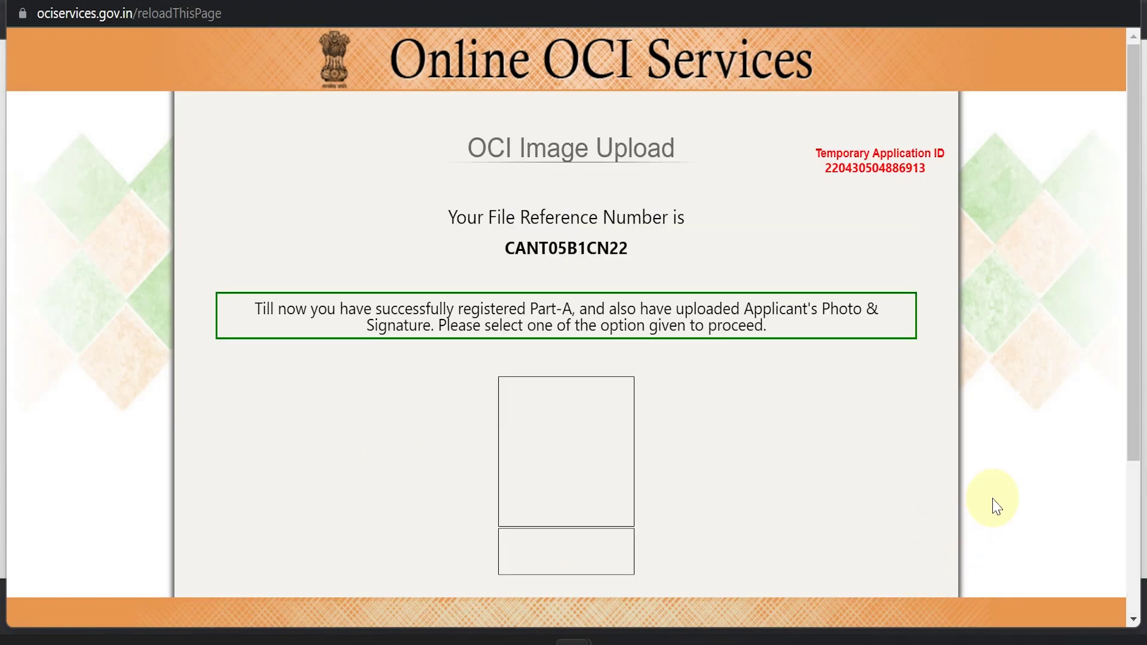
- Confirm the photo and signature were uploaded successfully and continue to the Part-B form
{"action": "scroll", "coordinate": [997, 499], "scroll_direction": "down", "scroll_amount": 1}
{"action": "scroll", "coordinate": [1002, 494], "scroll_direction": "down", "scroll_amount": 3}
{"action": "left_click", "coordinate": [824, 507]}
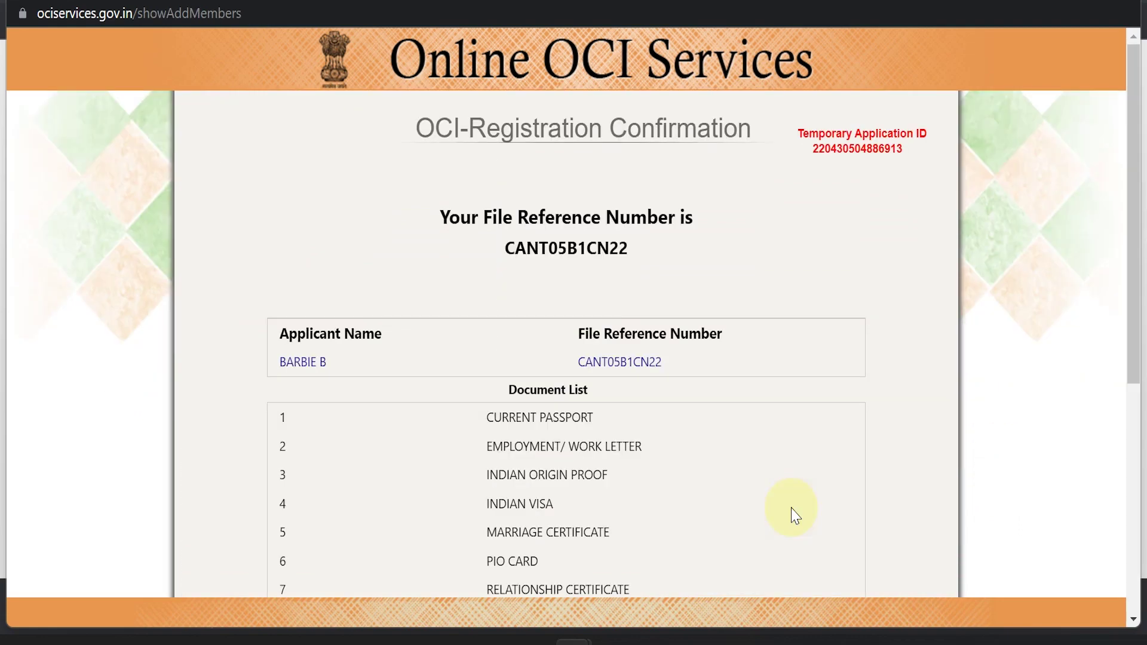
{"action": "scroll", "coordinate": [795, 514], "scroll_direction": "down", "scroll_amount": 5}
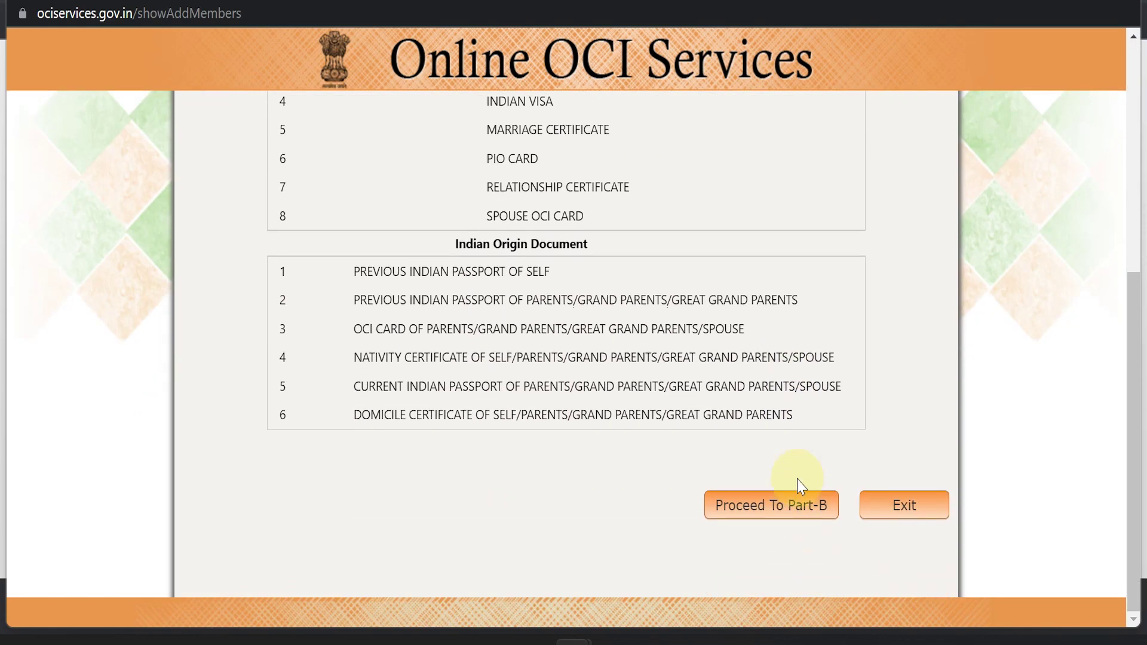
{"action": "left_click", "coordinate": [788, 508]}
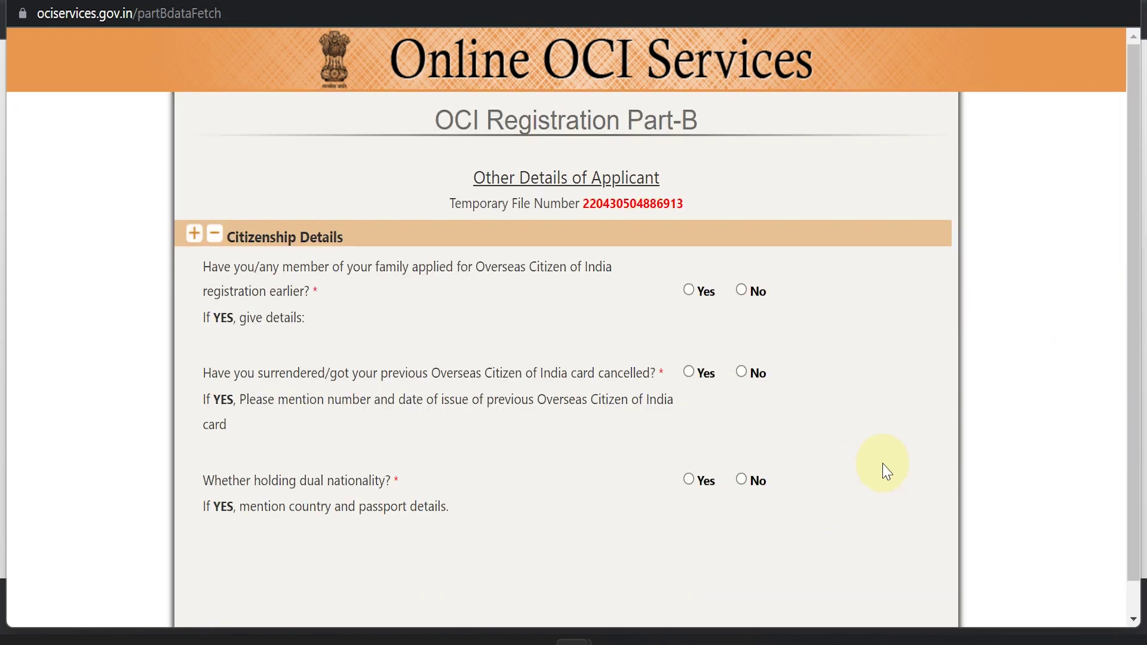
- Set the nationality acquisition method to BY BIRTH in Citizenship Details
{"action": "scroll", "coordinate": [854, 380], "scroll_direction": "down", "scroll_amount": 2}
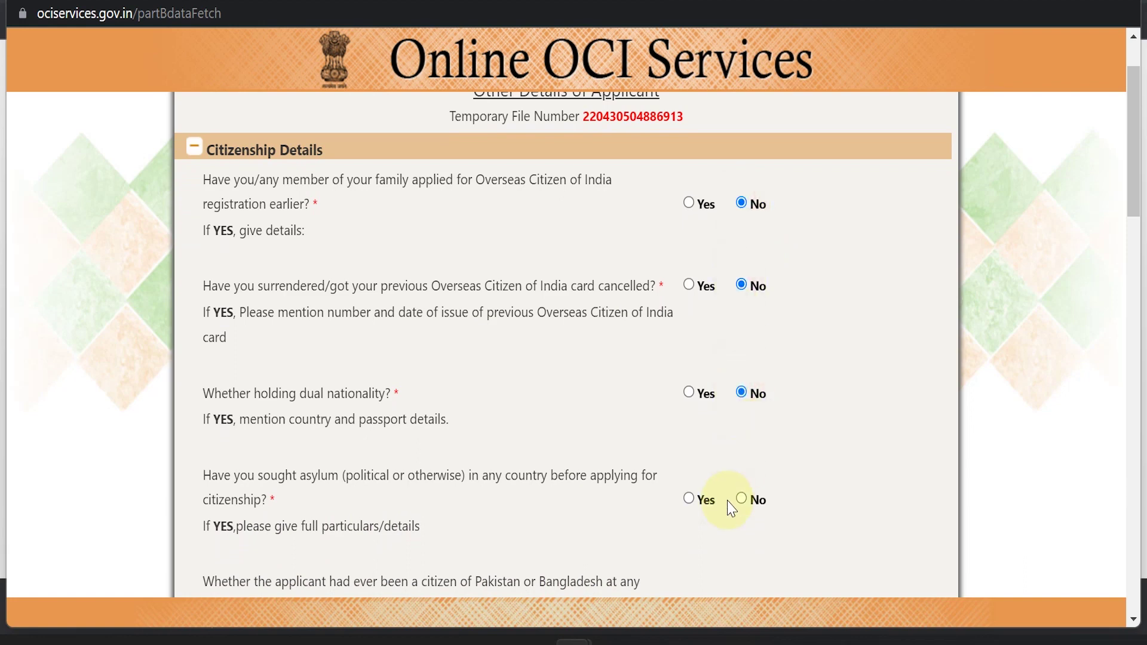
{"action": "scroll", "coordinate": [812, 499], "scroll_direction": "down", "scroll_amount": 3}
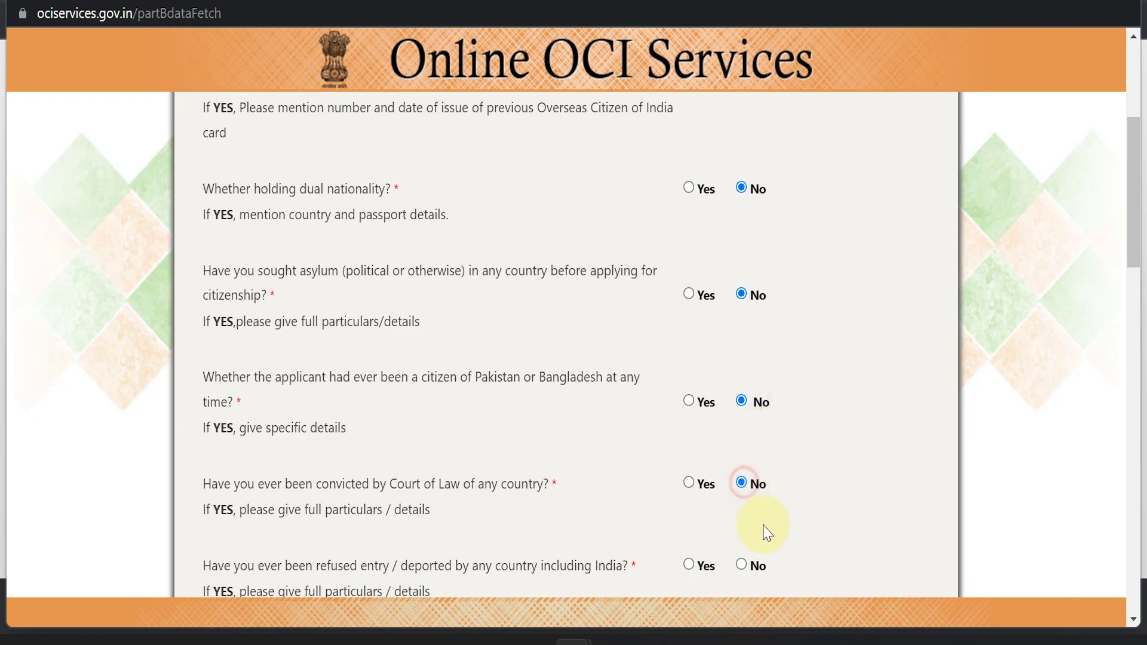
{"action": "scroll", "coordinate": [842, 528], "scroll_direction": "down", "scroll_amount": 5}
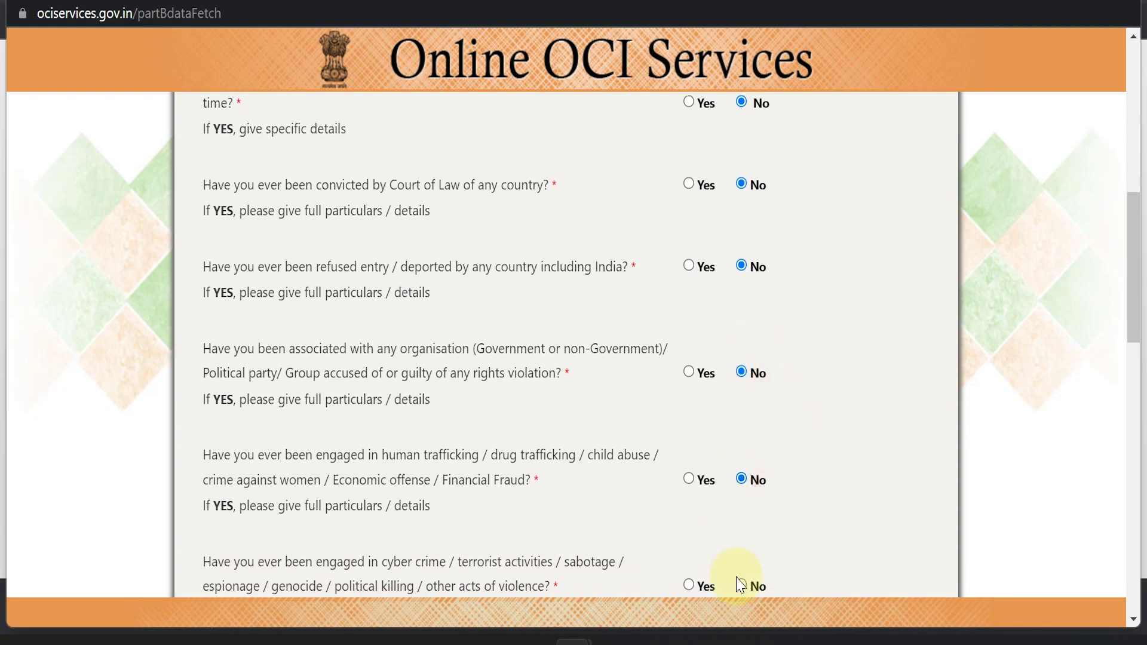
{"action": "scroll", "coordinate": [801, 574], "scroll_direction": "down", "scroll_amount": 9}
{"action": "left_click", "coordinate": [692, 469]}
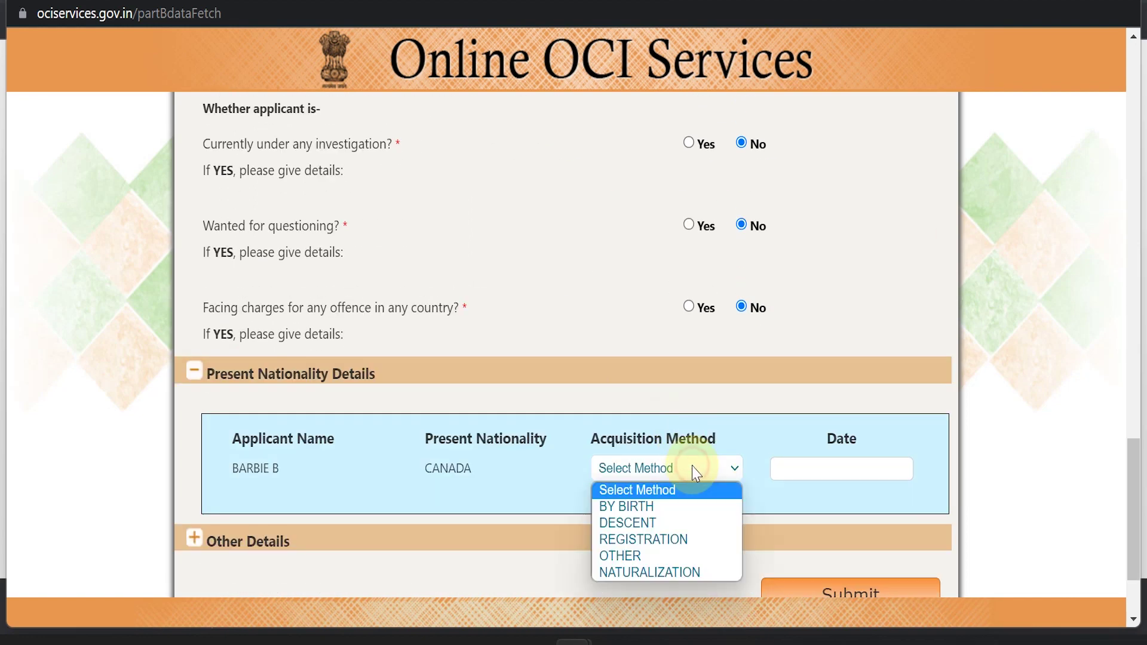
{"action": "left_click", "coordinate": [684, 507]}
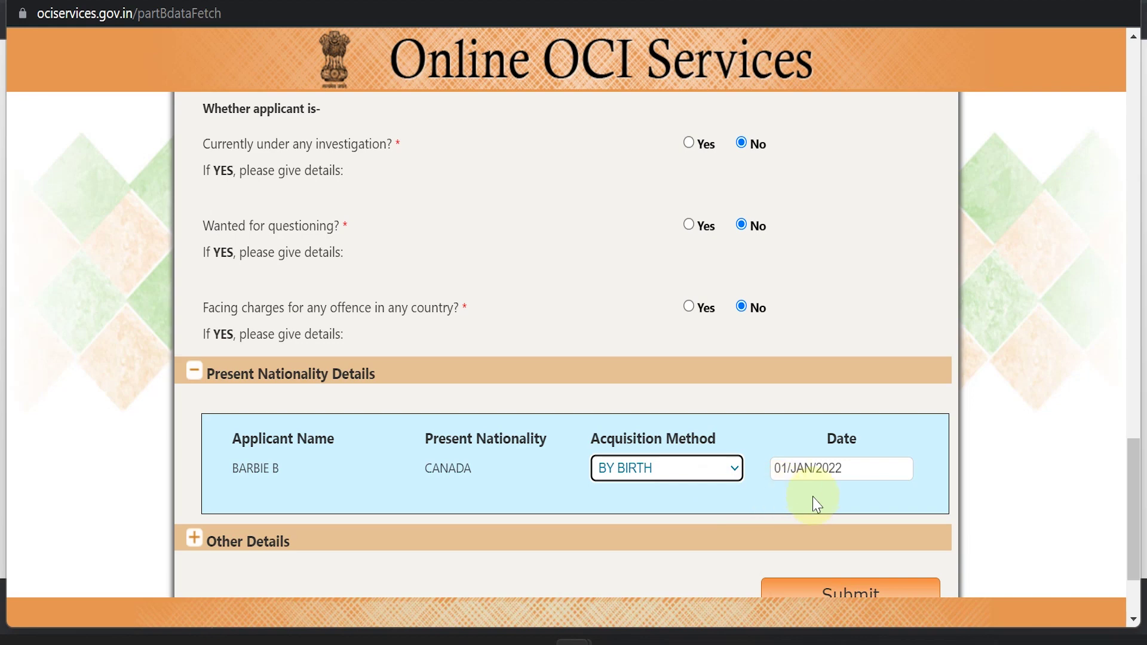
- Under Other Details, add a relative in India with name, address, GRANDFATHER, age 66, then submit Part-B
{"action": "scroll", "coordinate": [817, 504], "scroll_direction": "down", "scroll_amount": 2}
{"action": "left_click", "coordinate": [248, 411]}
{"action": "left_click", "coordinate": [196, 338]}
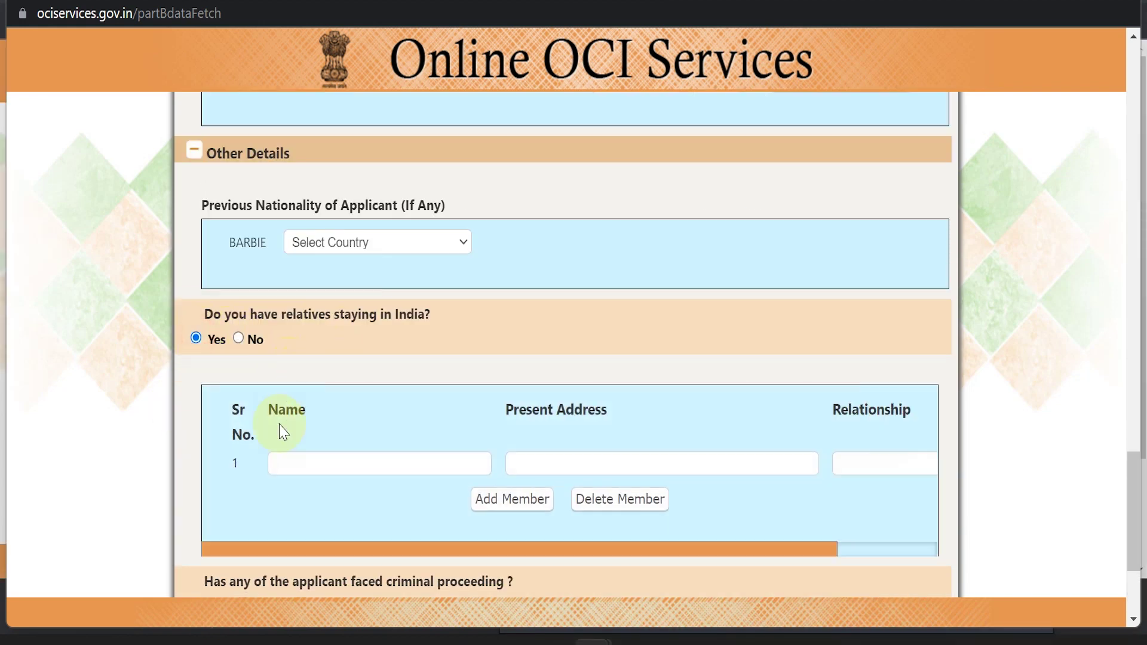
{"action": "left_click", "coordinate": [453, 456]}
{"action": "type", "text": "SINGH"}
{"action": "key", "text": "Tab"}
{"action": "type", "text": "111"}
{"action": "key", "text": "Tab"}
{"action": "type", "text": "GRANDFATHER"}
{"action": "key", "text": "Tab"}
{"action": "type", "text": "66"}
{"action": "scroll", "coordinate": [461, 456], "scroll_direction": "down", "scroll_amount": 3}
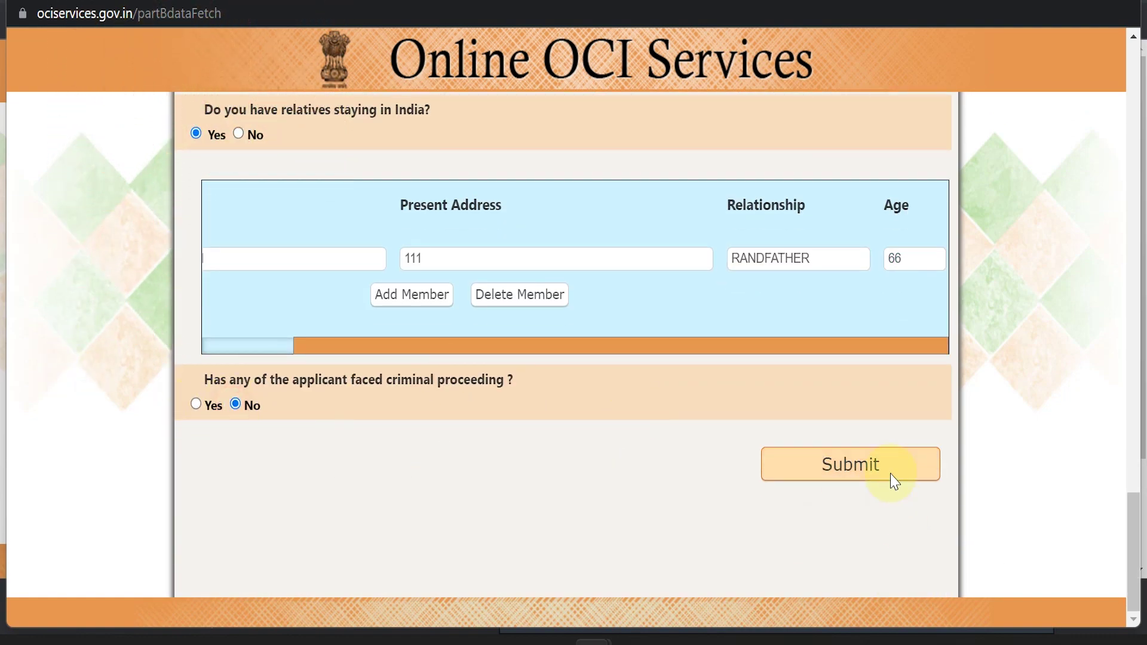
{"action": "left_click", "coordinate": [840, 468]}
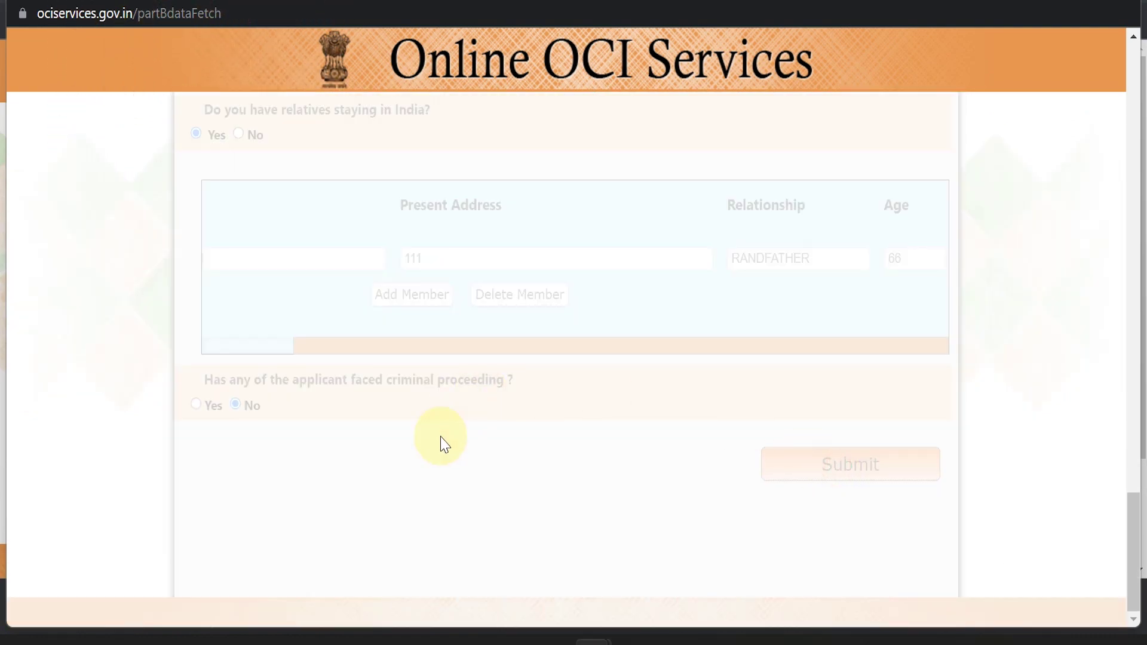